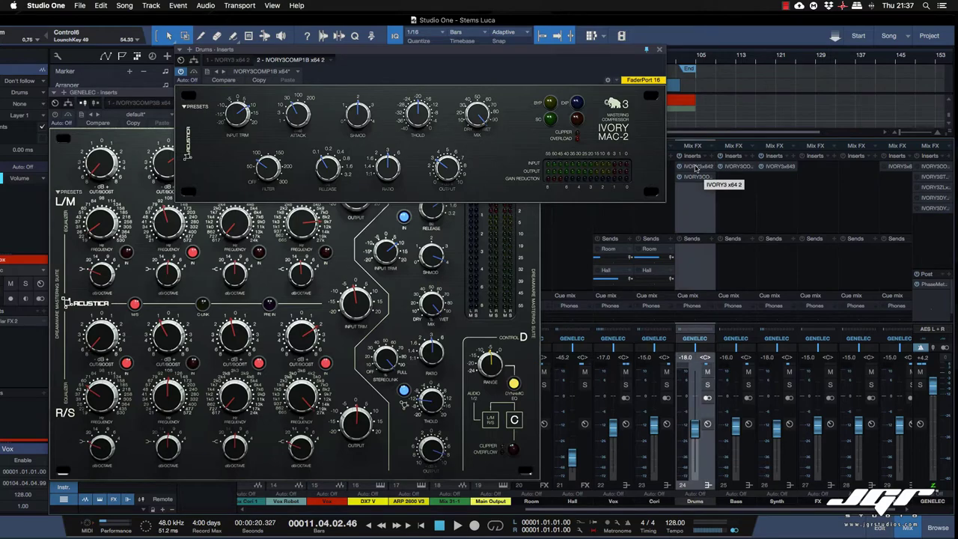
Open the Drums bus IAE-2 equalizer and the GENELEC output's IAE-3 equalizer, spreading their windows beside the IAE-5 dynamic equalizer
left_click(695, 169)
left_click_drag(465, 105, 789, 140)
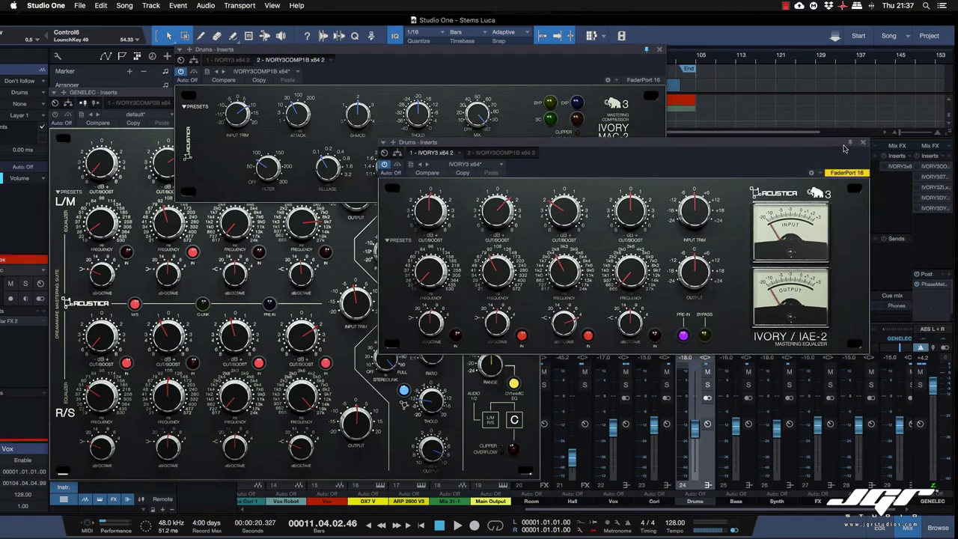
left_click(934, 176)
left_click_drag(481, 94, 885, 4)
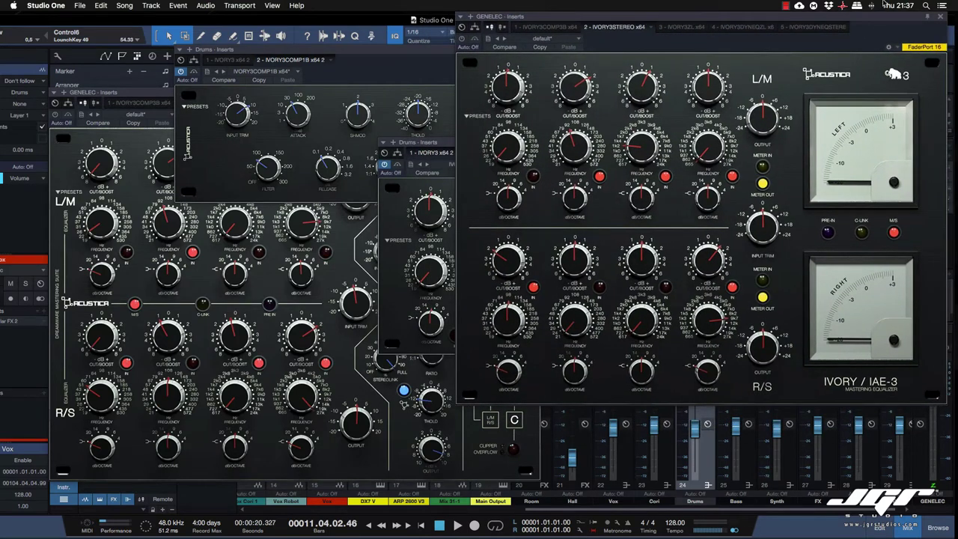
left_click(356, 363)
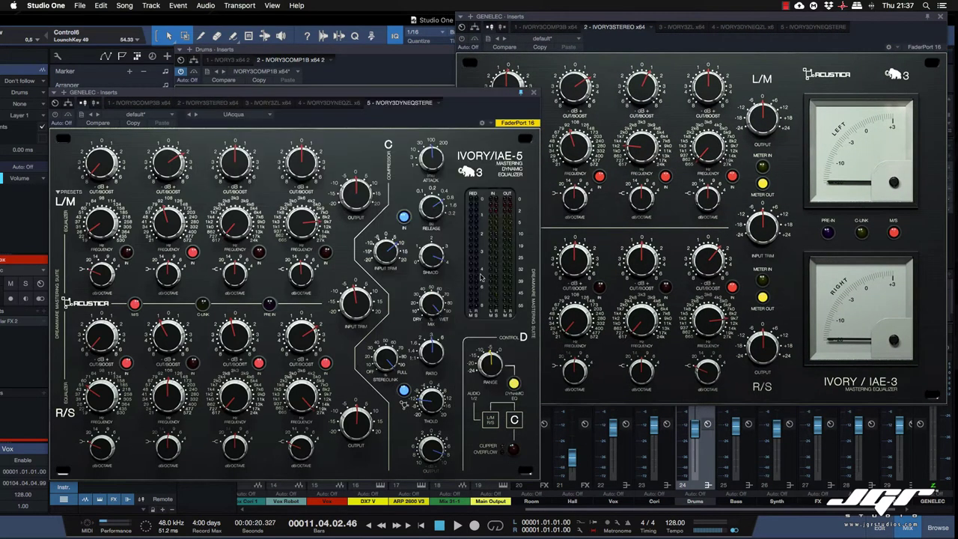
Bring the MAC-2, IAE-2, IAE-5 and IAE-3 plug-in windows forward to view them, and close them all
left_click(369, 65)
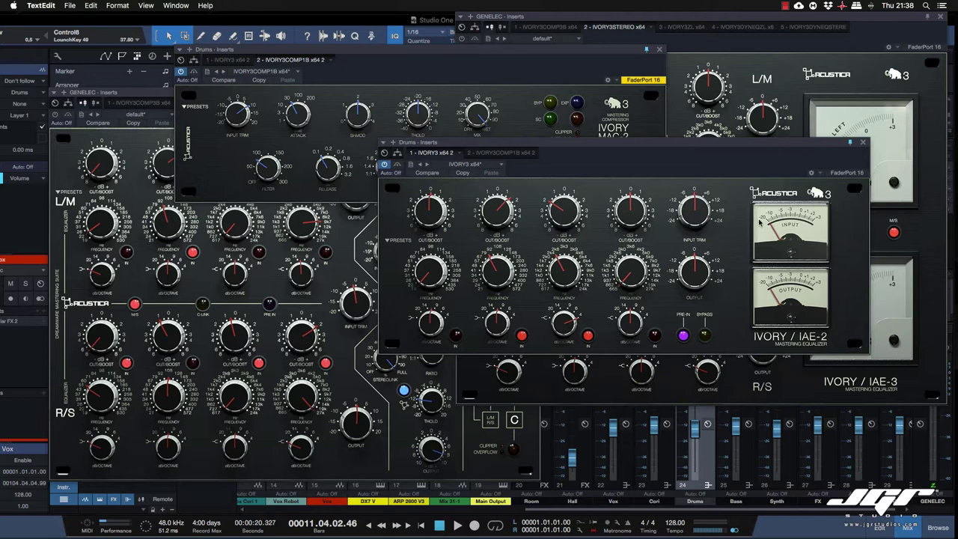
left_click_drag(631, 146, 642, 156)
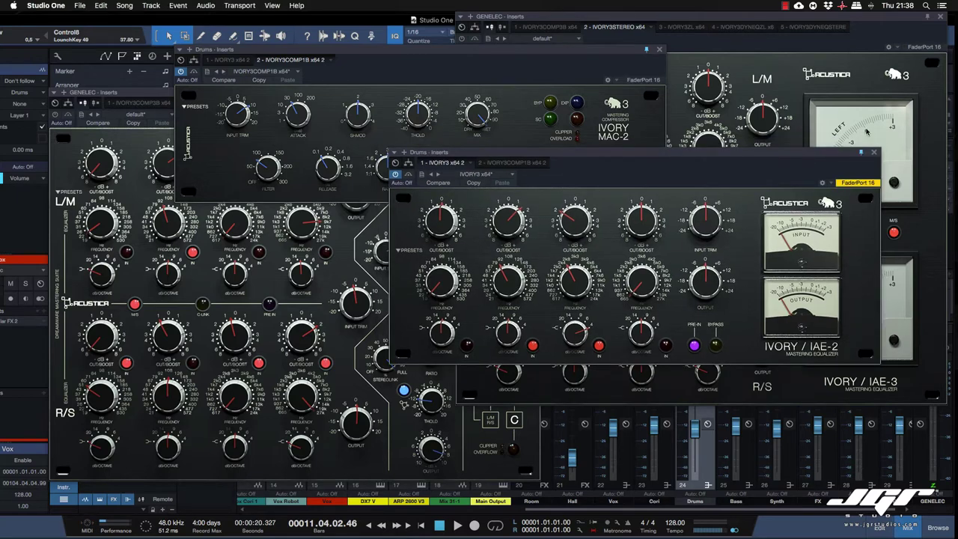
left_click(624, 128)
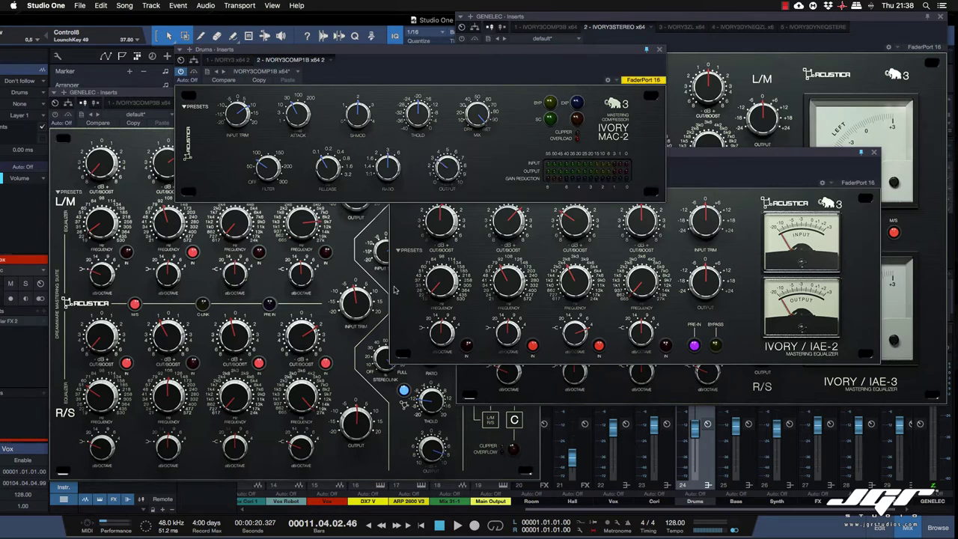
left_click(355, 262)
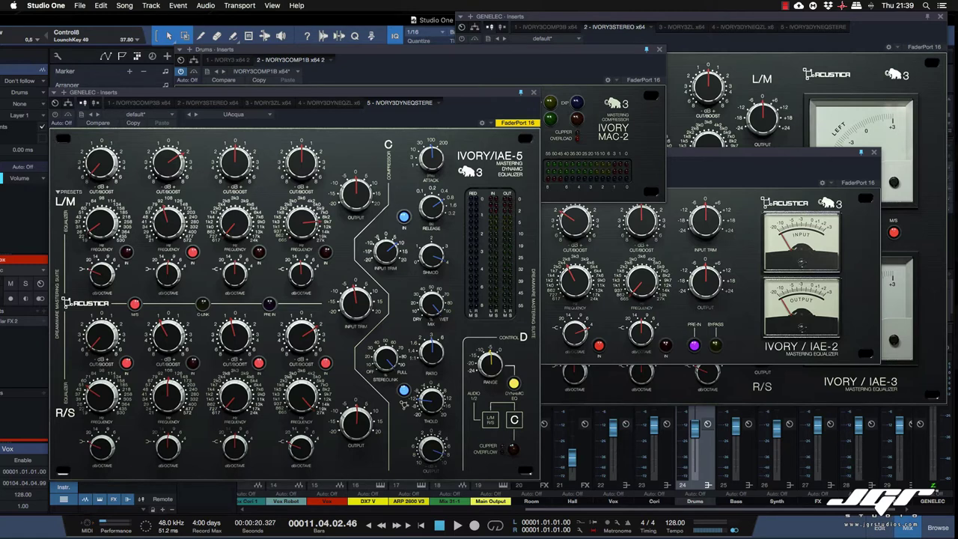
left_click(915, 150)
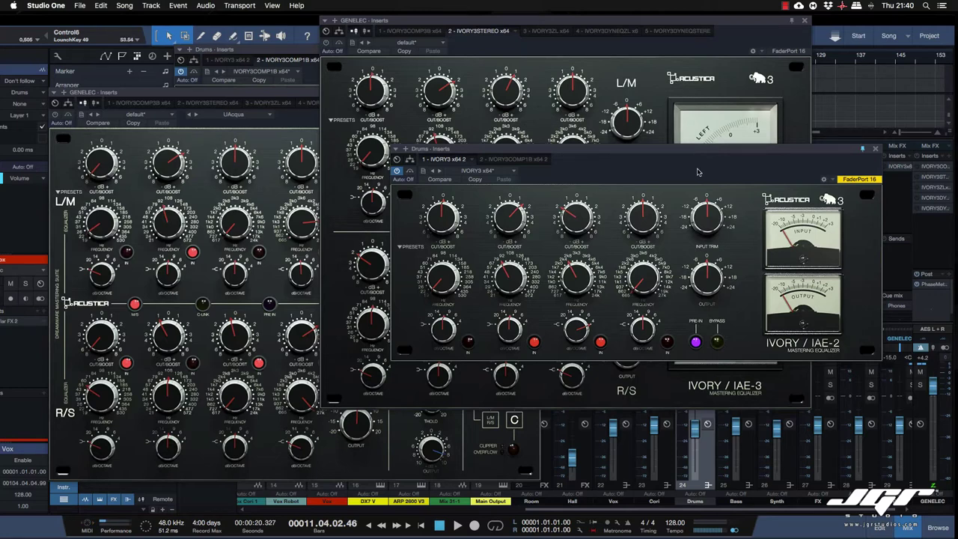
left_click(804, 21)
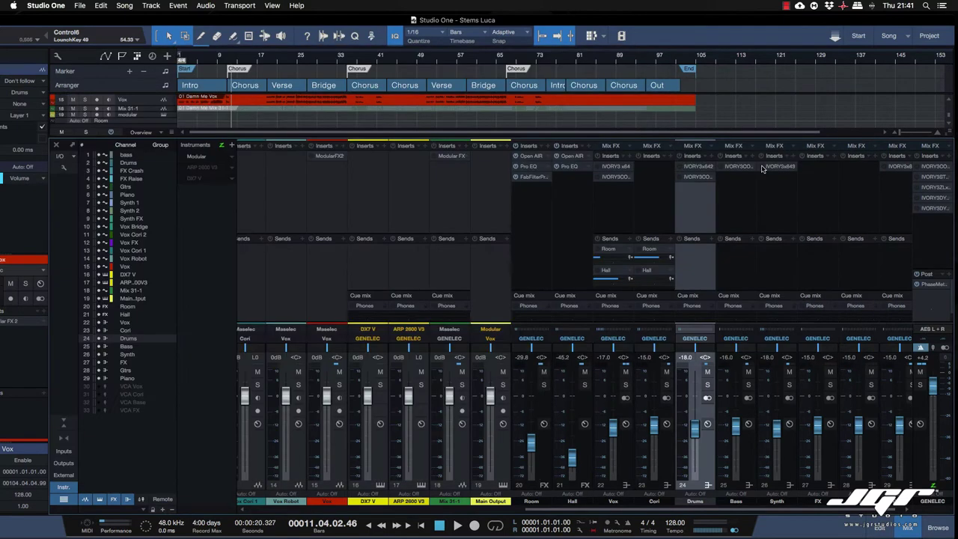
Open the IVORY3ZL equalizer on the GENELEC output and activate it while the song plays
scroll(778, 172, "right", 1)
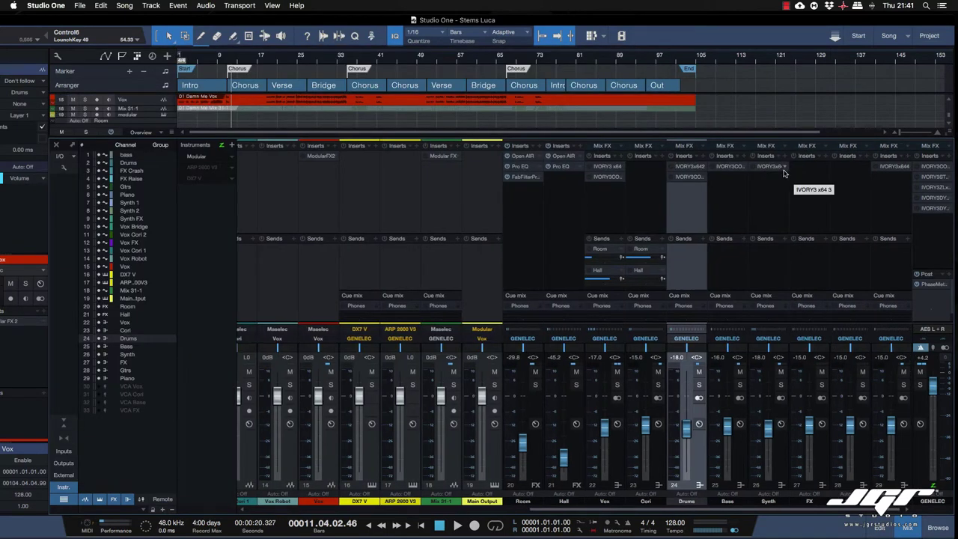
left_click(935, 188)
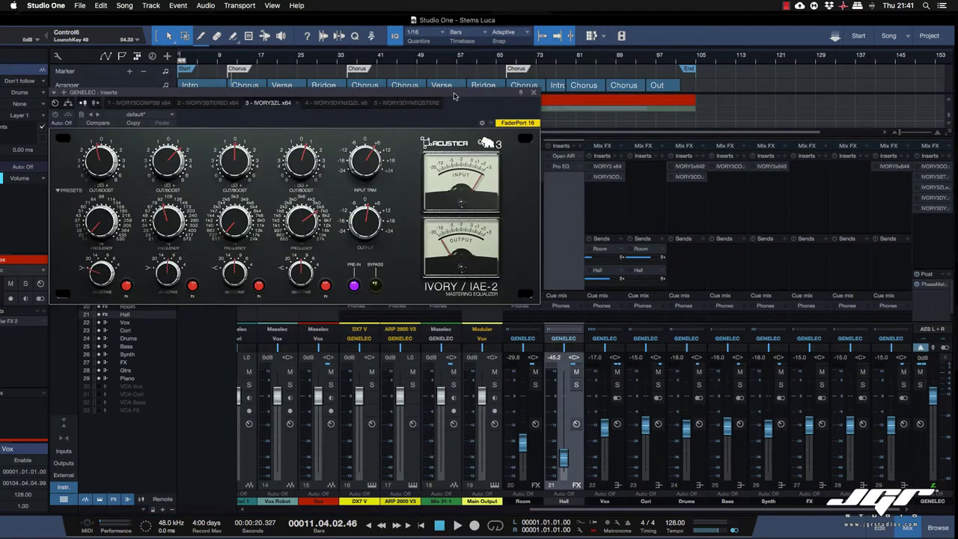
left_click_drag(456, 96, 758, 68)
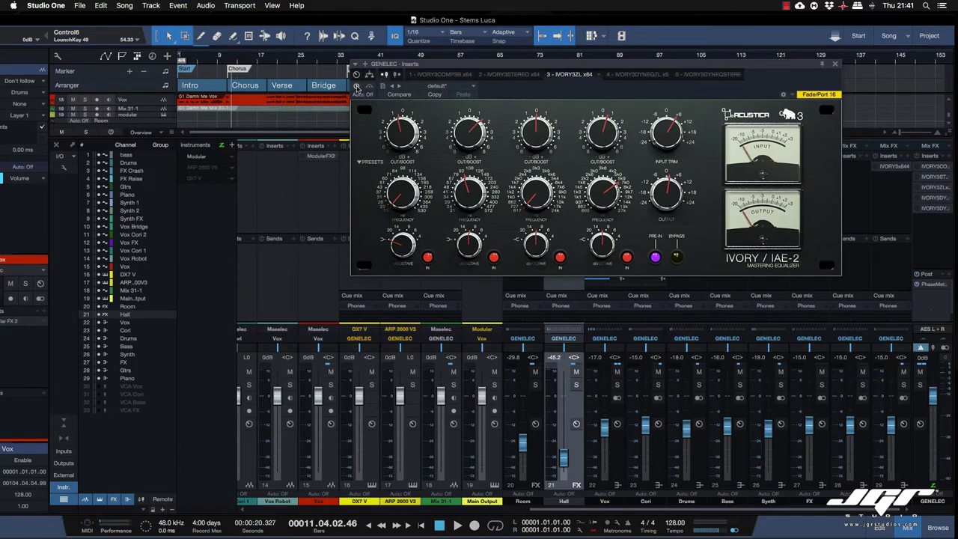
key("space")
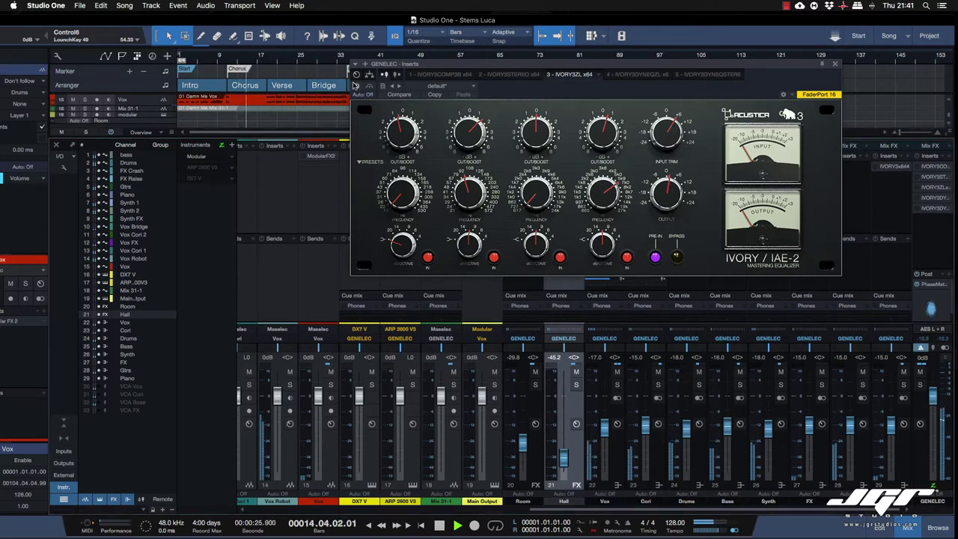
left_click(356, 86)
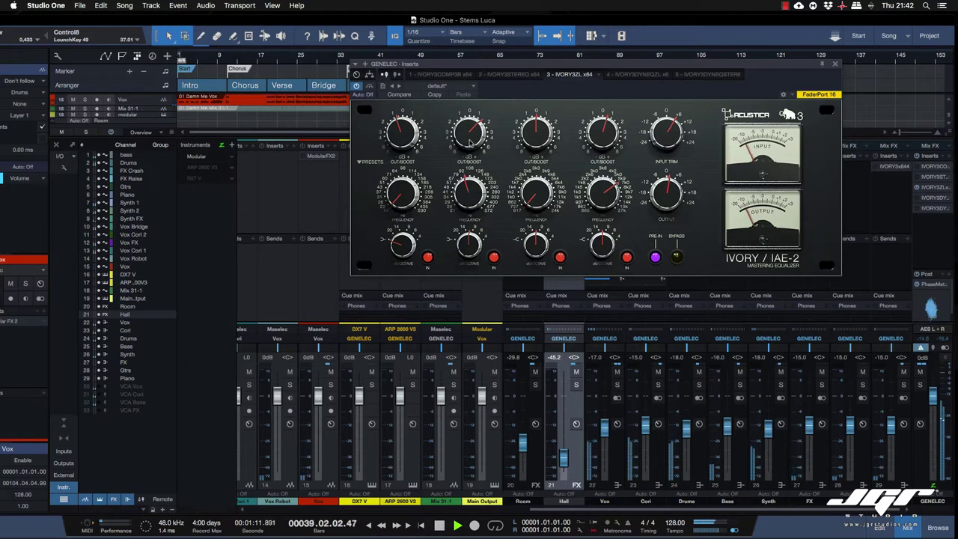
Lower the second band's gain slightly, switch off the third band and raise the fourth band's gain on the IVORY3ZL equalizer
left_click_drag(470, 142, 471, 145)
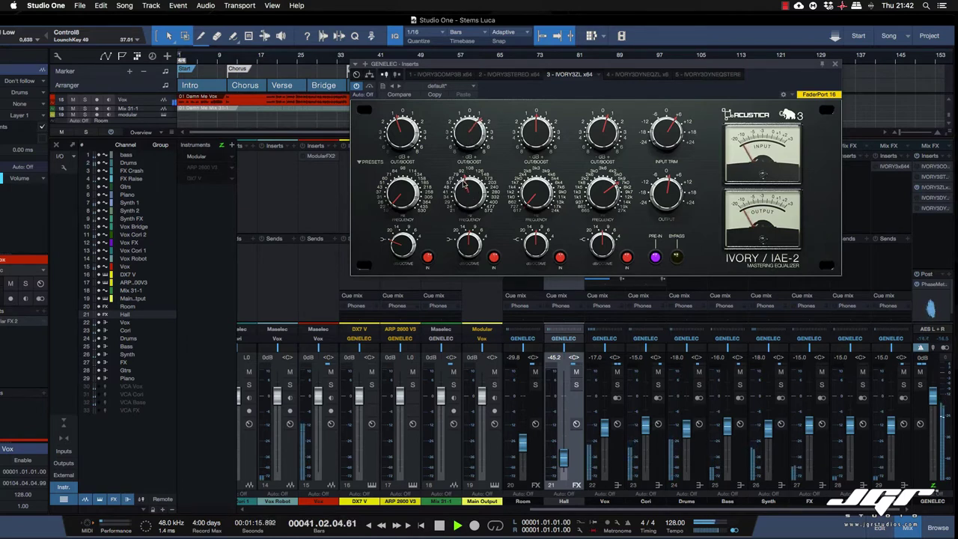
left_click(559, 259)
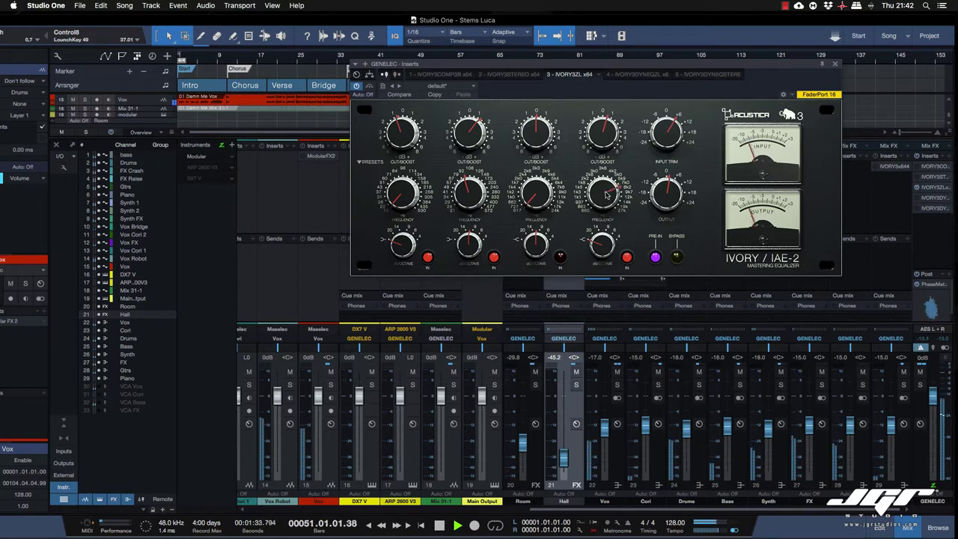
left_click_drag(607, 143, 606, 136)
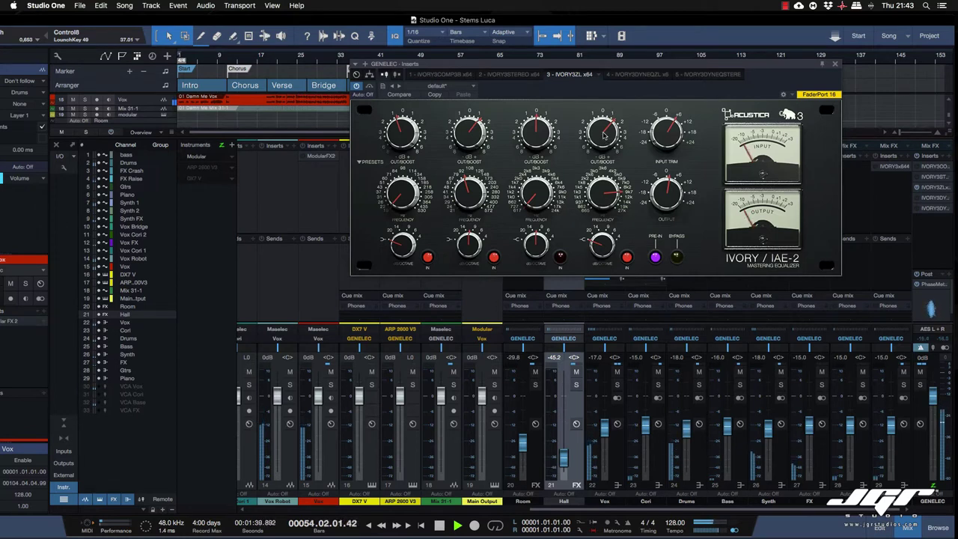
left_click(676, 258)
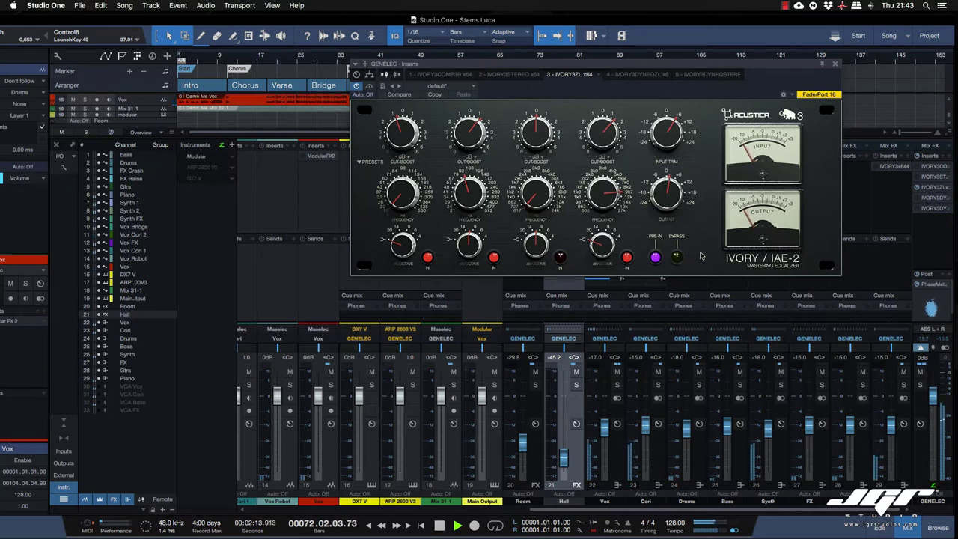
Open the IVORY3STEREO equalizer on the GENELEC output and raise the output fader to +6.6 dB
left_click(931, 177)
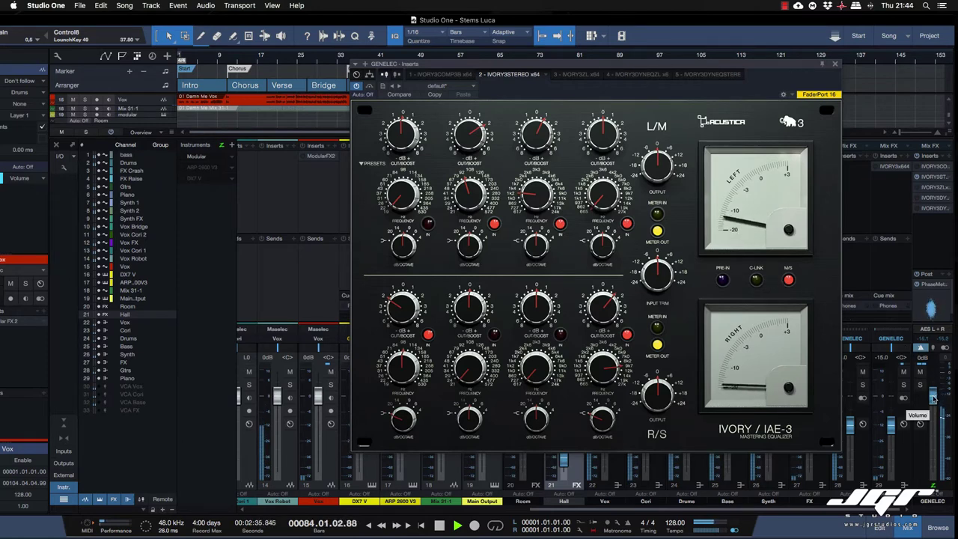
left_click_drag(933, 396, 933, 387)
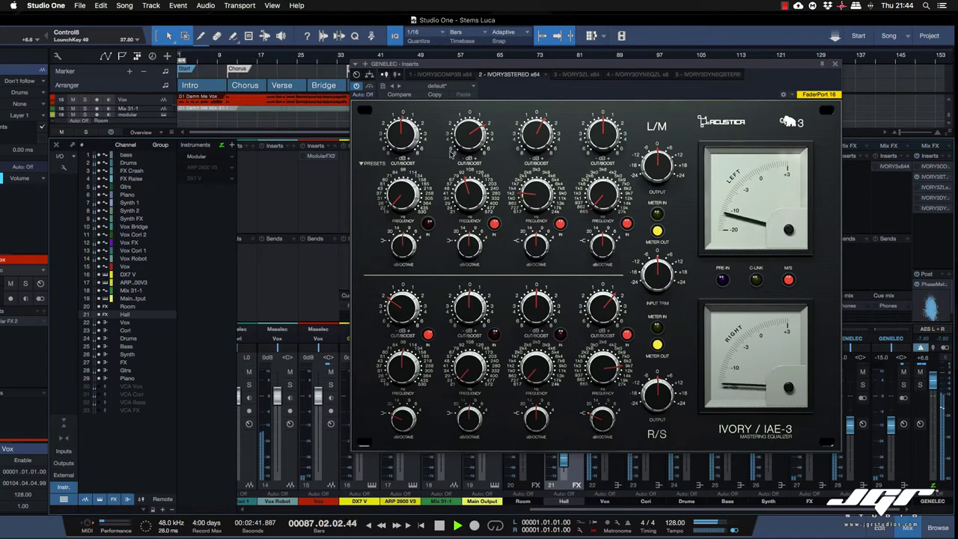
Compare the mix with the IVORY3STEREO equalizer bypassed and engaged during playback
left_click(370, 87)
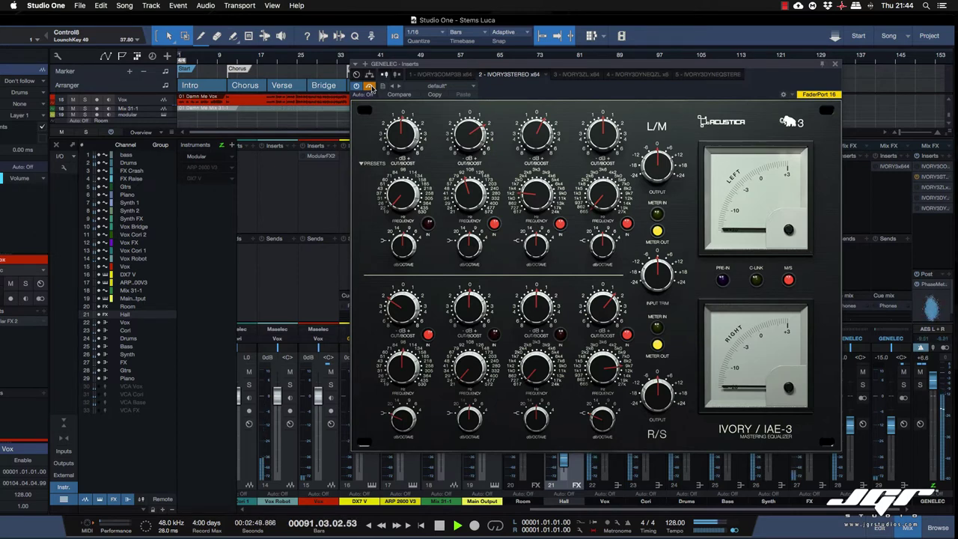
left_click(371, 88)
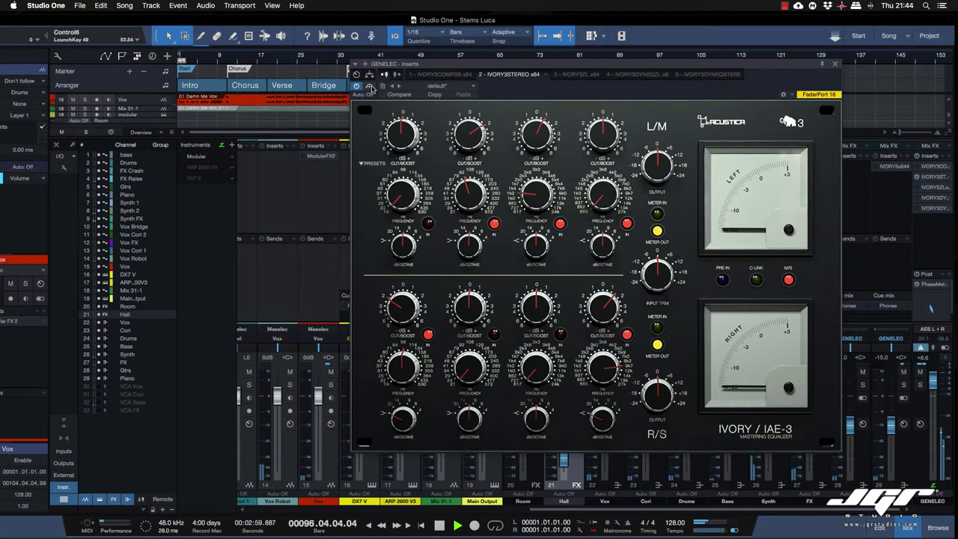
key("space")
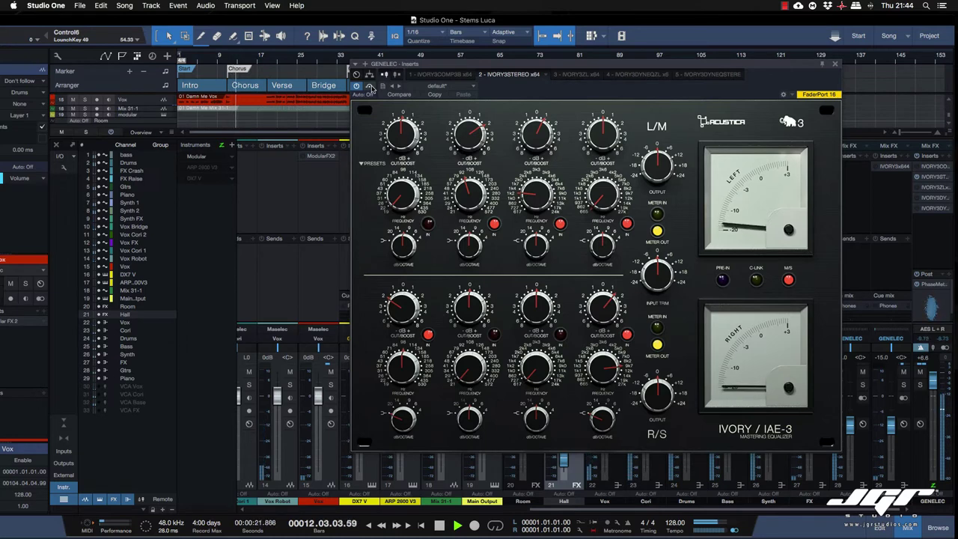
left_click(369, 87)
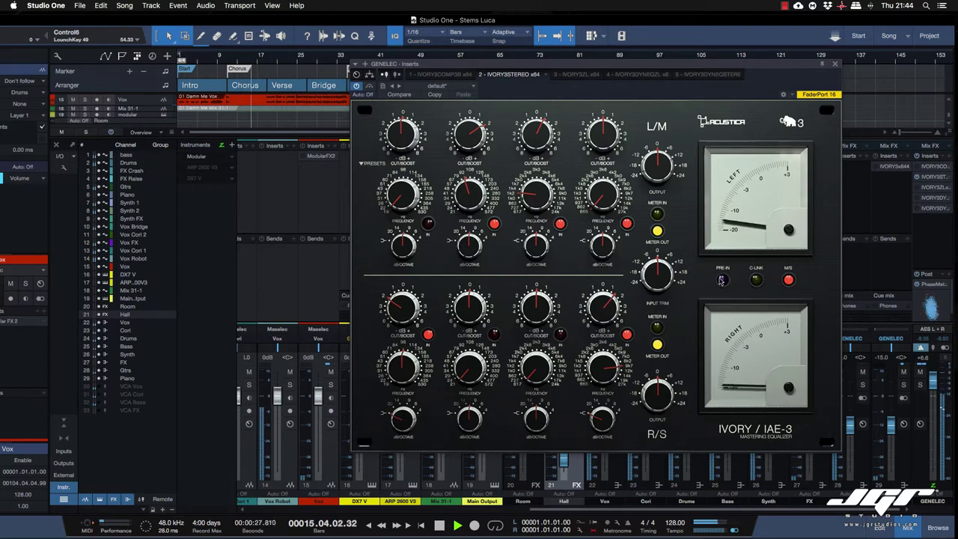
Enable PRE-IN on the IAE-3 equalizer, compare it against bypass, and close its window
left_click(722, 280)
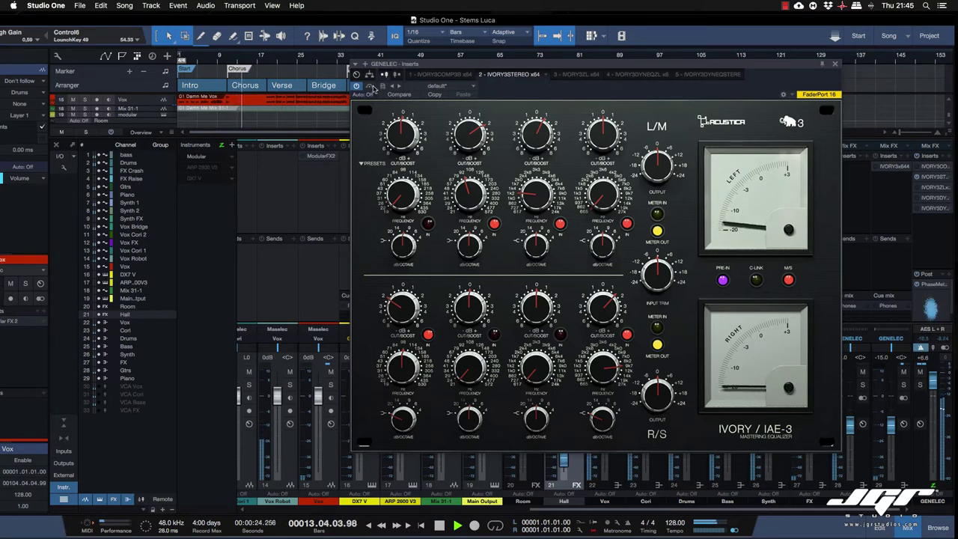
left_click(370, 87)
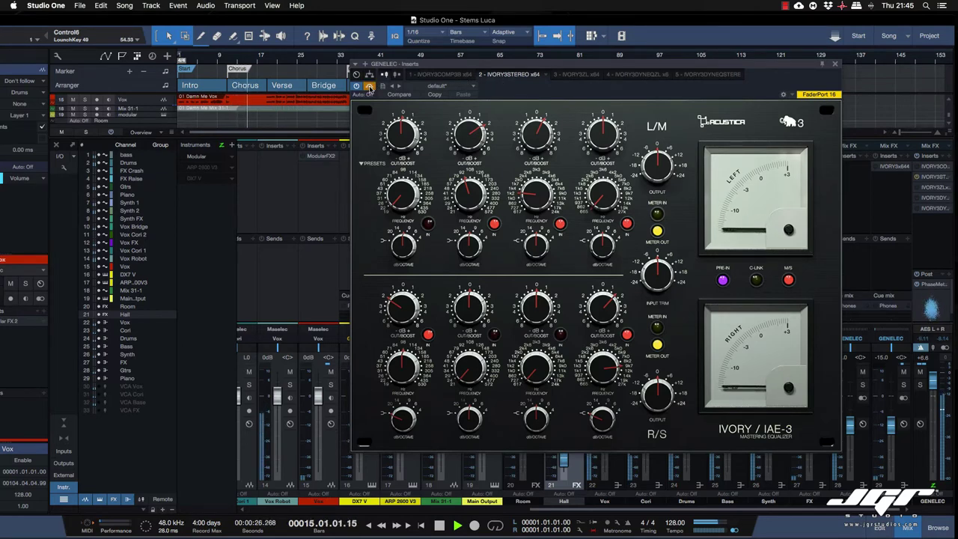
left_click(369, 88)
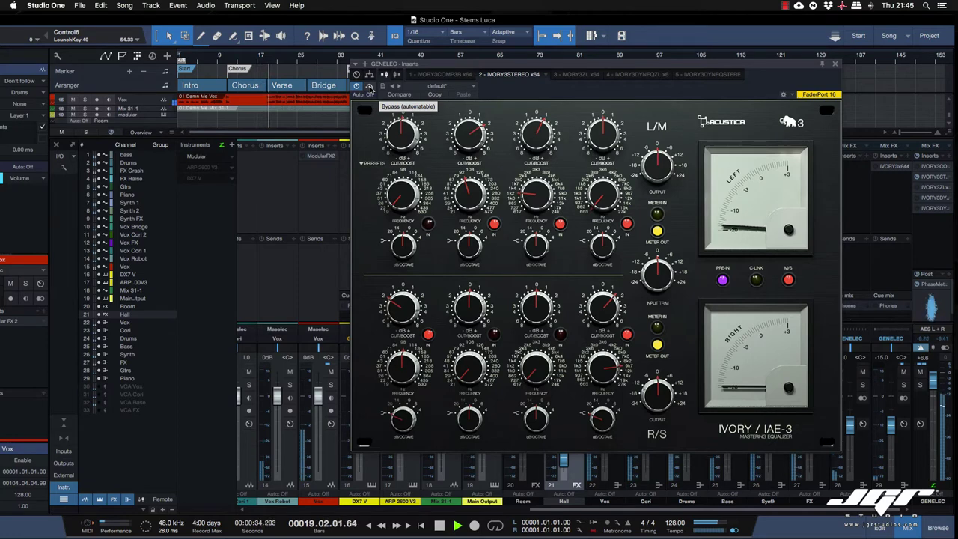
left_click(369, 88)
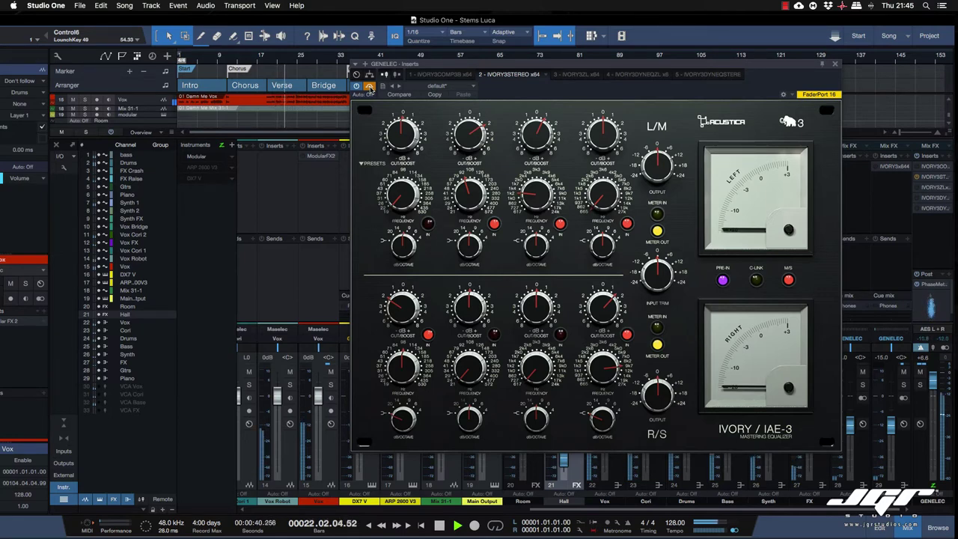
left_click(369, 87)
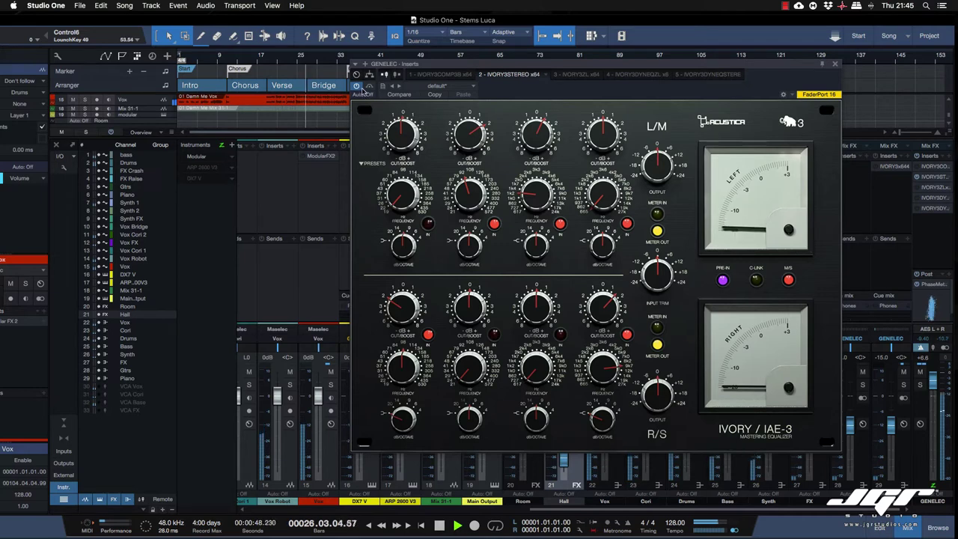
left_click(835, 65)
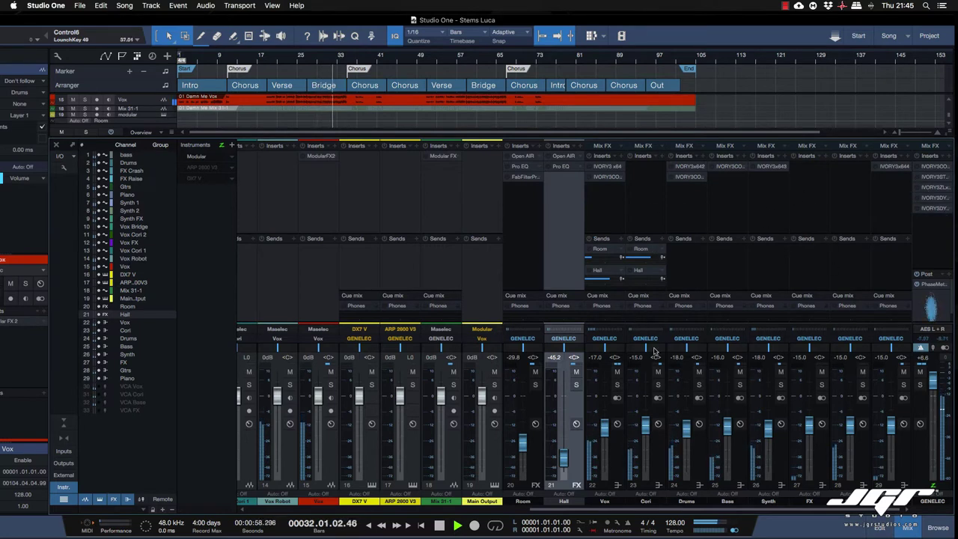
Open the IVORY3 x64 equalizer on the Vox bus and enable its PRE-IN
left_click(605, 168)
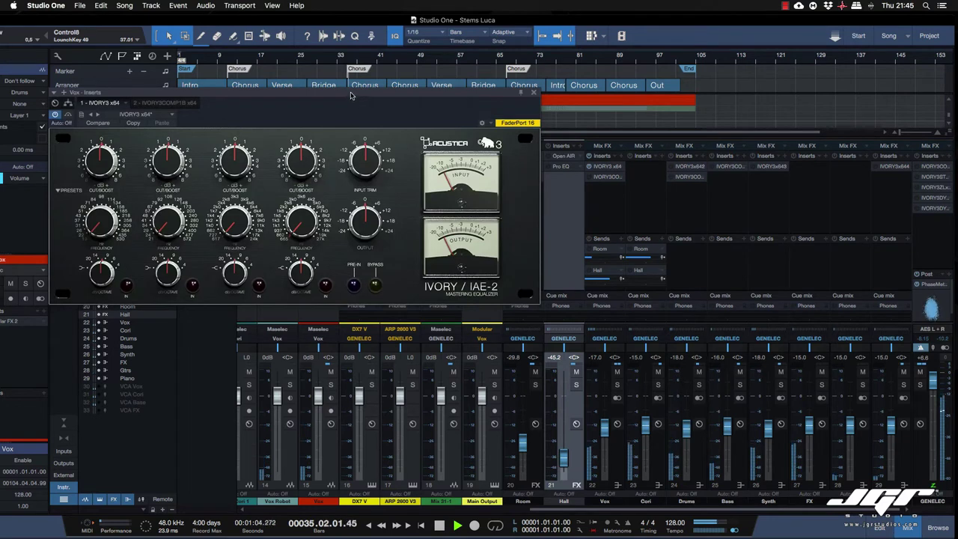
left_click_drag(351, 95, 350, 99)
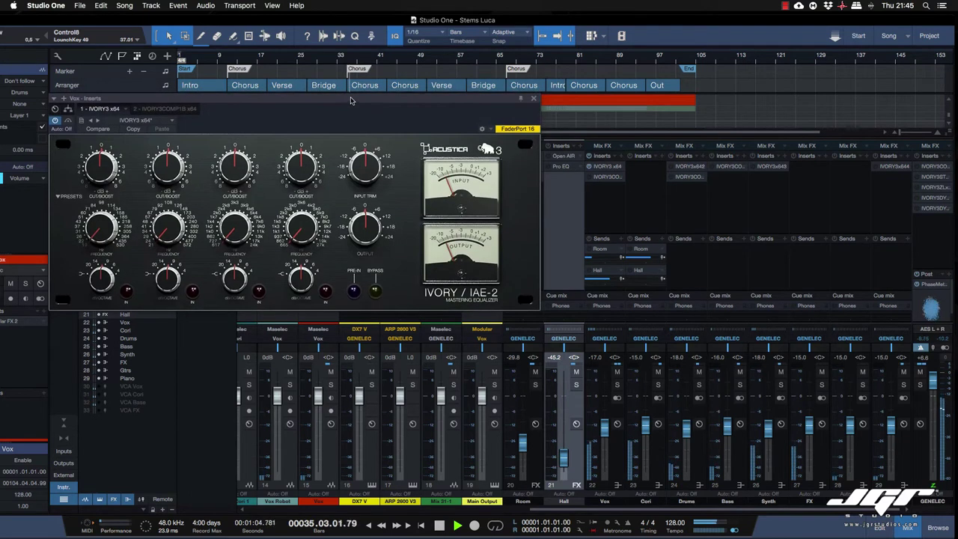
left_click(354, 291)
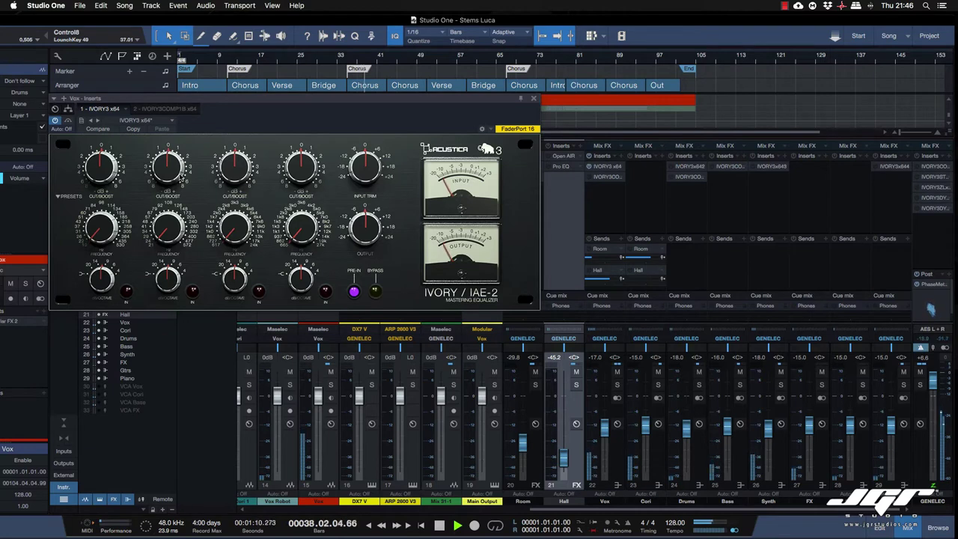
Enable and boost the second band of the Vox bus IVORY3 equalizer, then raise the third band's frequency and enable that band
left_click(192, 290)
left_click_drag(162, 230, 166, 153)
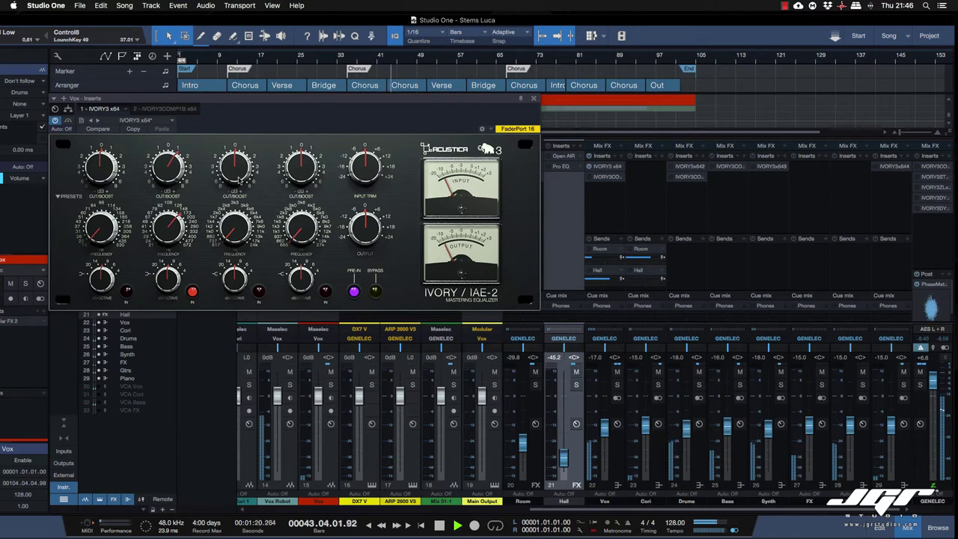
left_click_drag(241, 244, 234, 218)
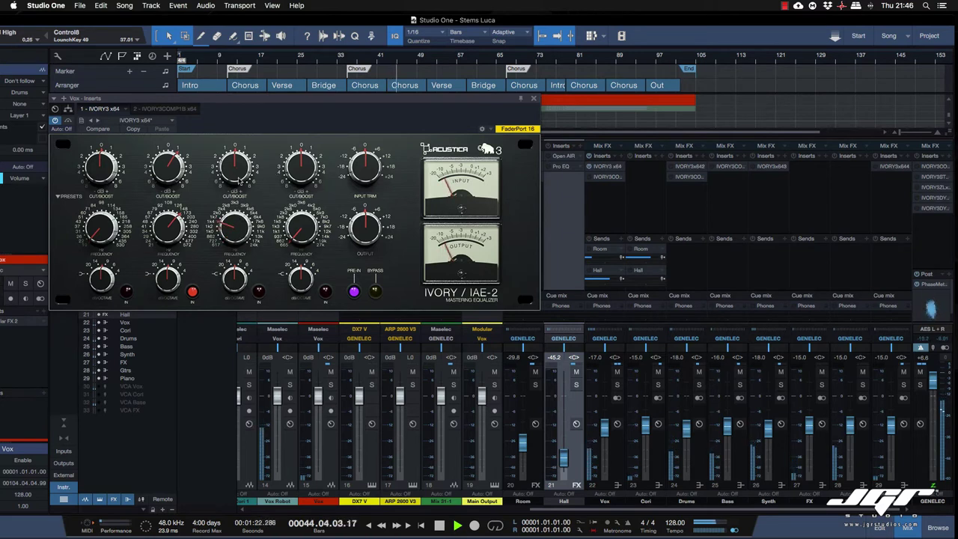
left_click(259, 292)
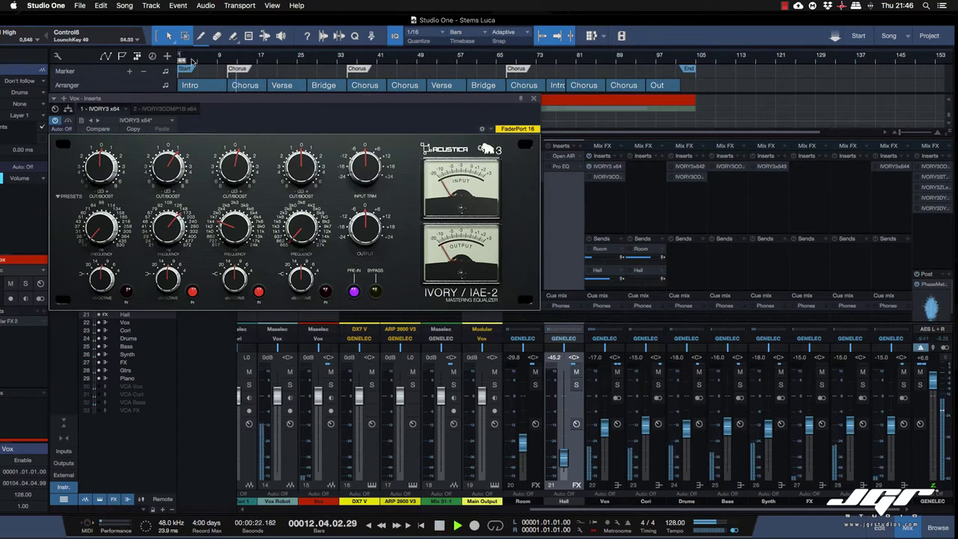
Replay the song from the start, compare the Vox bus equalizer bypassed and engaged, and close its window
left_click(183, 60)
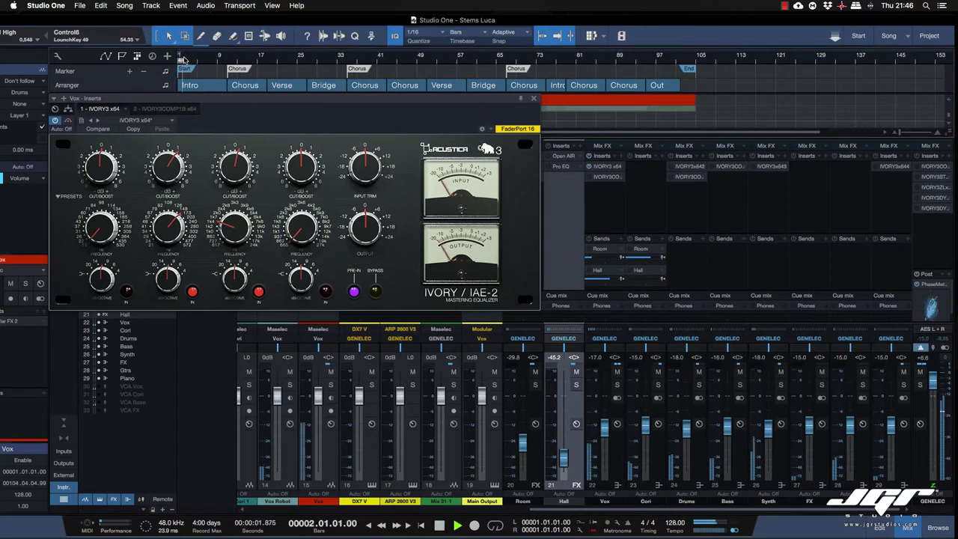
left_click(67, 121)
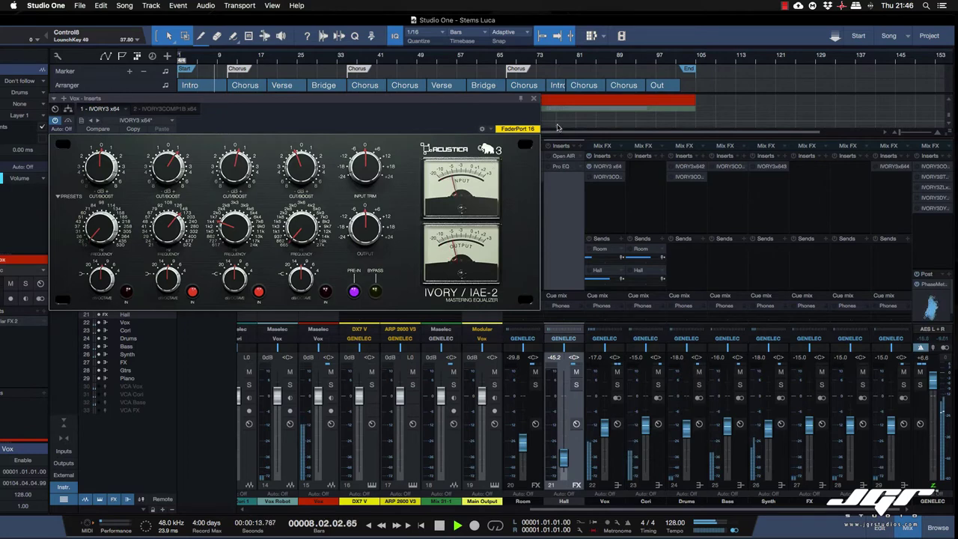
left_click(534, 98)
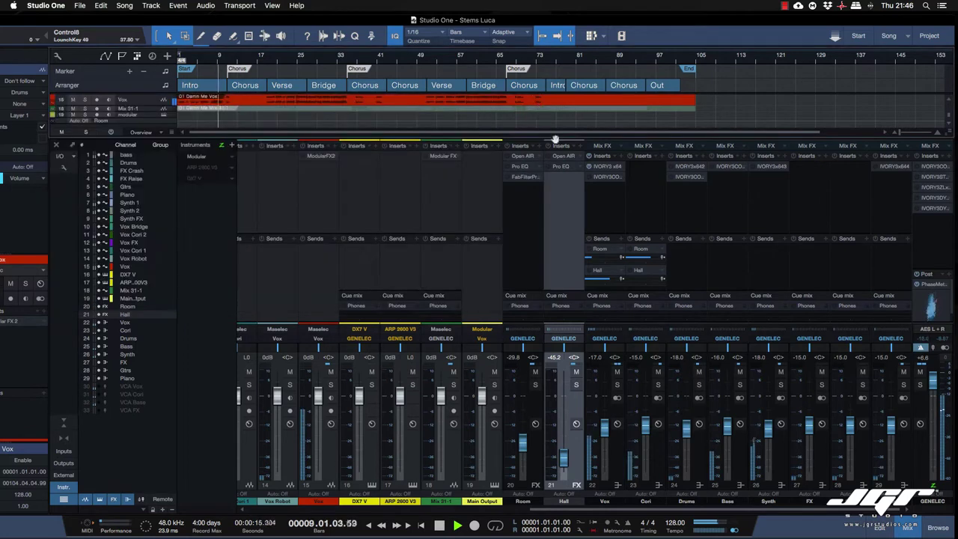
Open and activate the IVORY3COMP1B x64 compressor on the Vox bus and play the song from the start
left_click(605, 177)
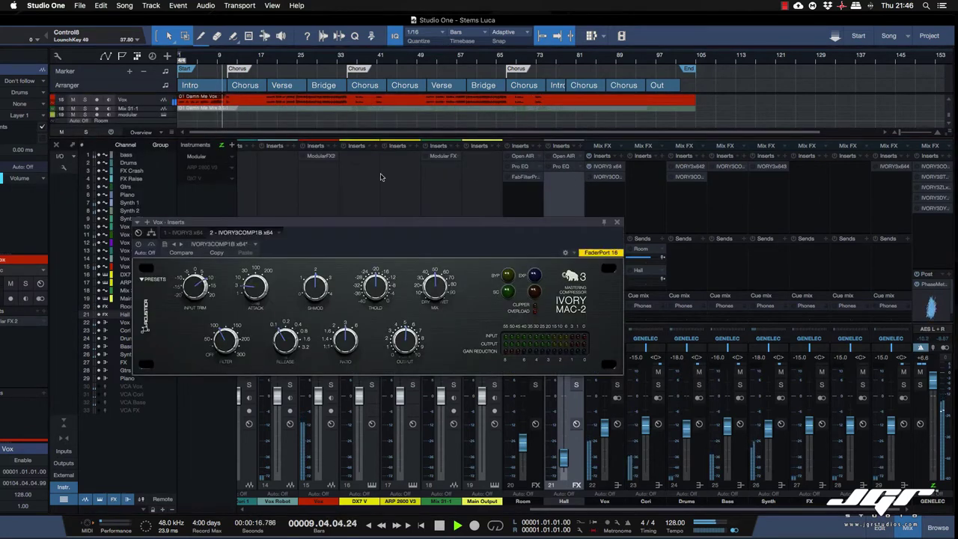
left_click(138, 244)
key("space")
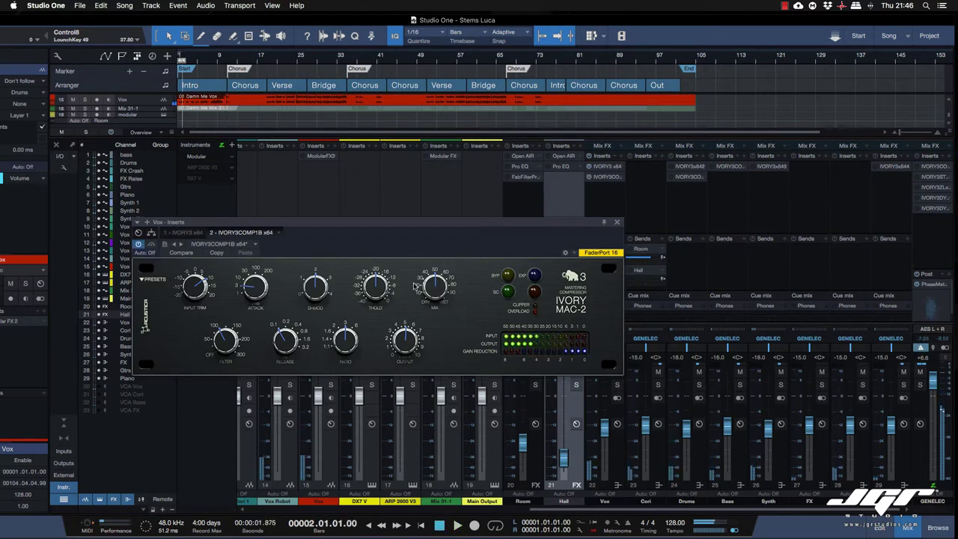
key("space")
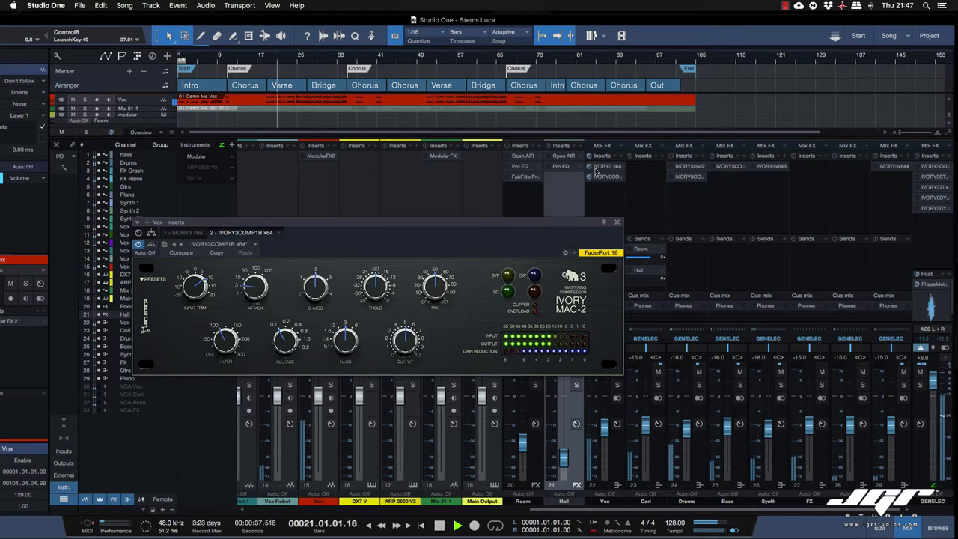
Replay the song to compare the Vox bus inserts switched off and on, and close the compressor window
key("space")
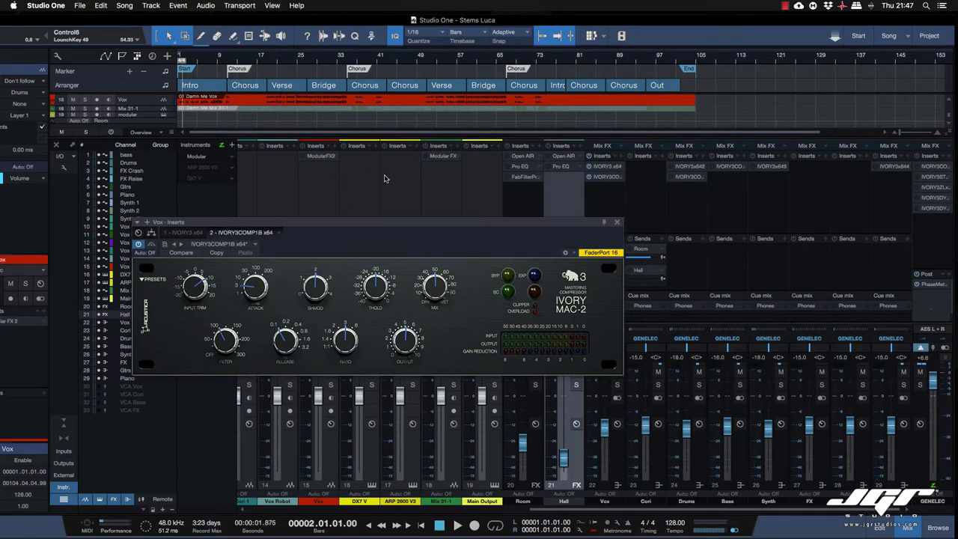
key("space")
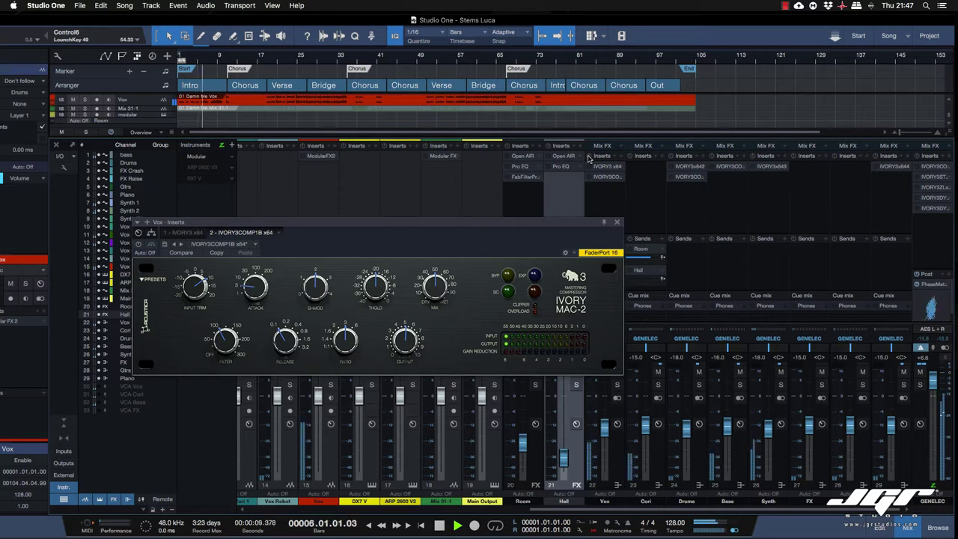
left_click(617, 224)
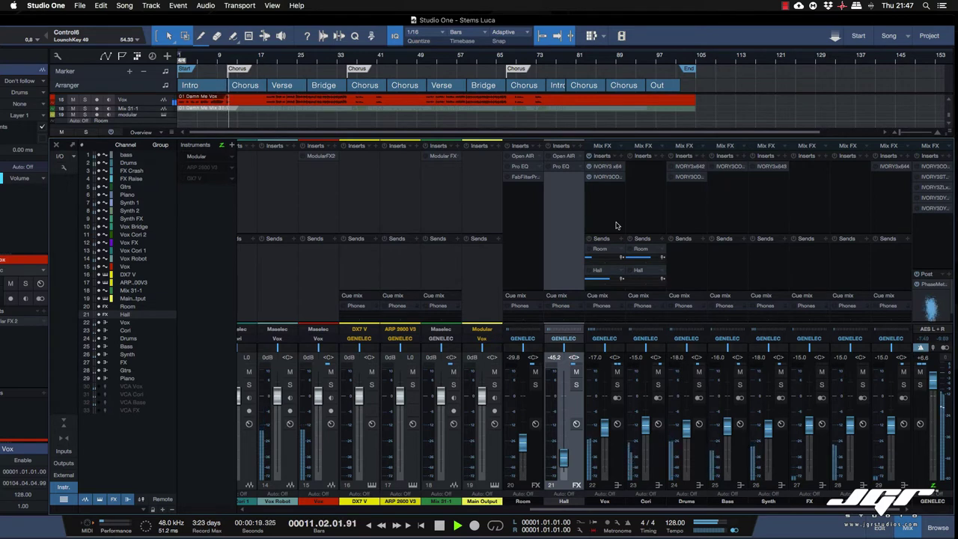
Open and engage the IVORY3COMP1B compressor on the Drums bus, listen to it in the mix, and close its window
left_click(688, 178)
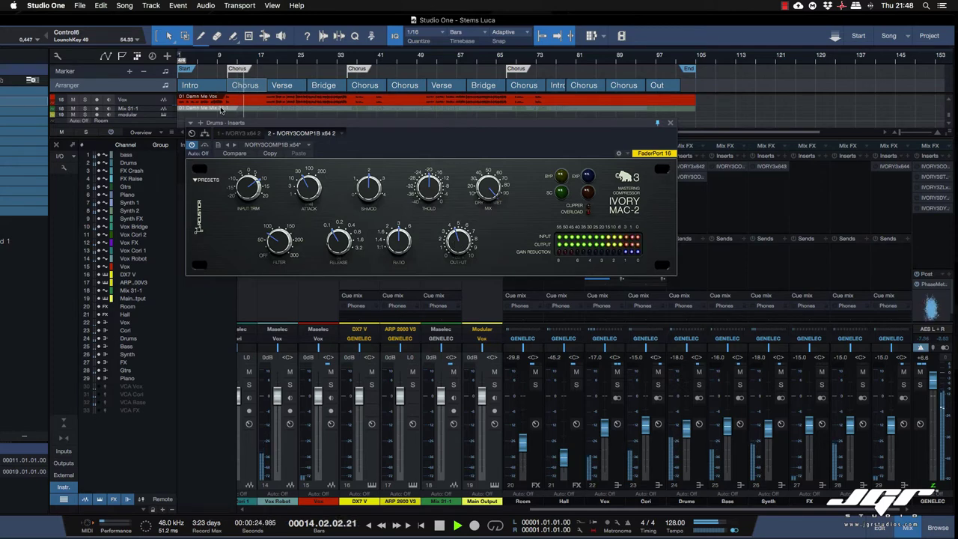
left_click(670, 122)
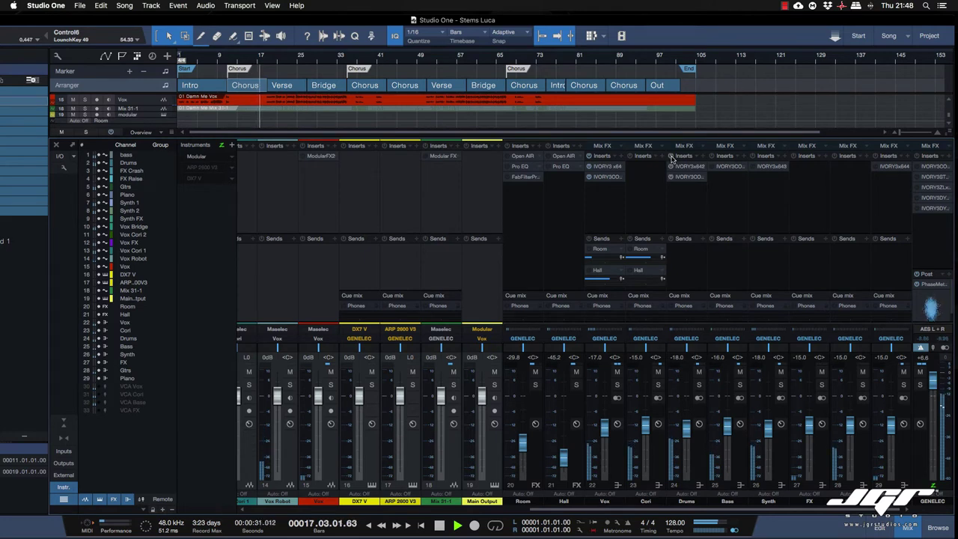
Open and engage the IVORY3COMP1B compressor on the Bass bus, audition the bus soloed, and close the plug-in window
left_click(727, 172)
left_click(727, 166)
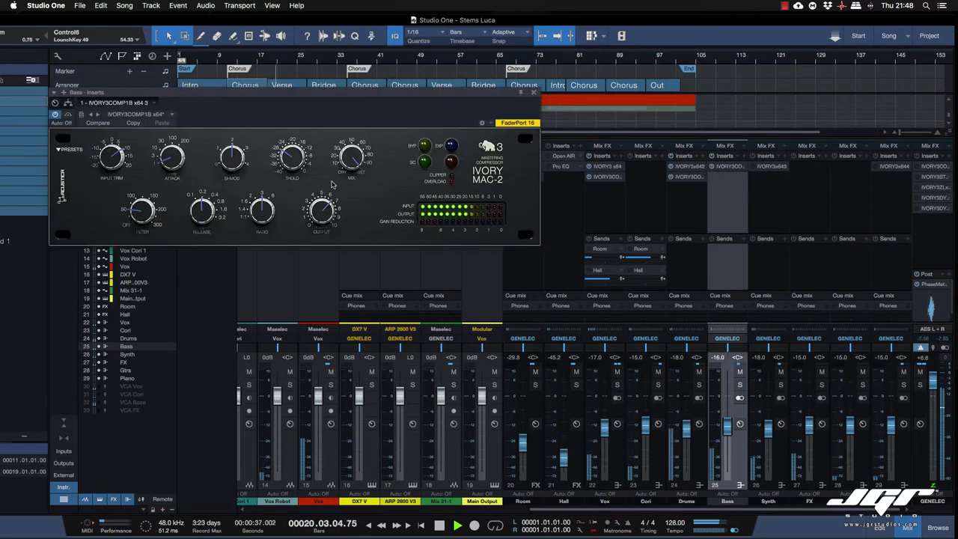
left_click(740, 385)
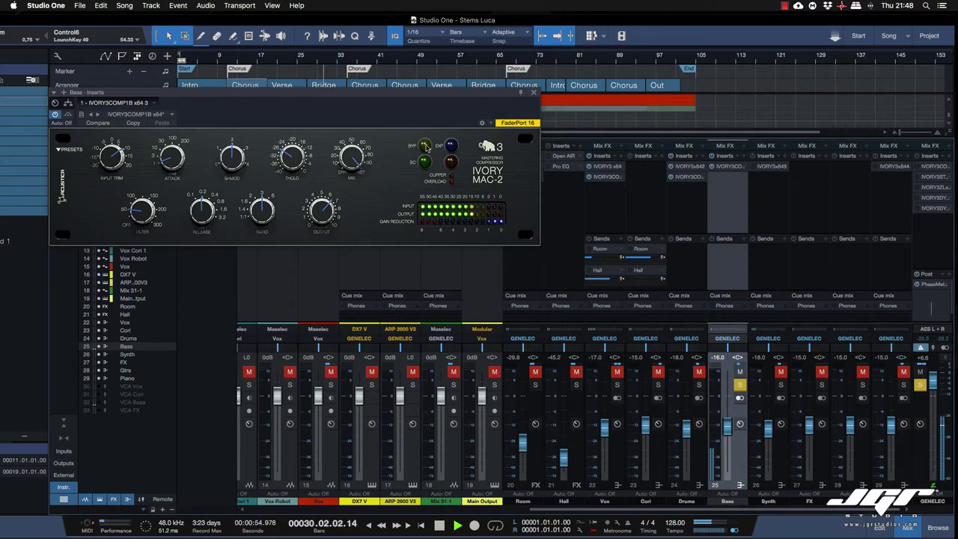
left_click(532, 94)
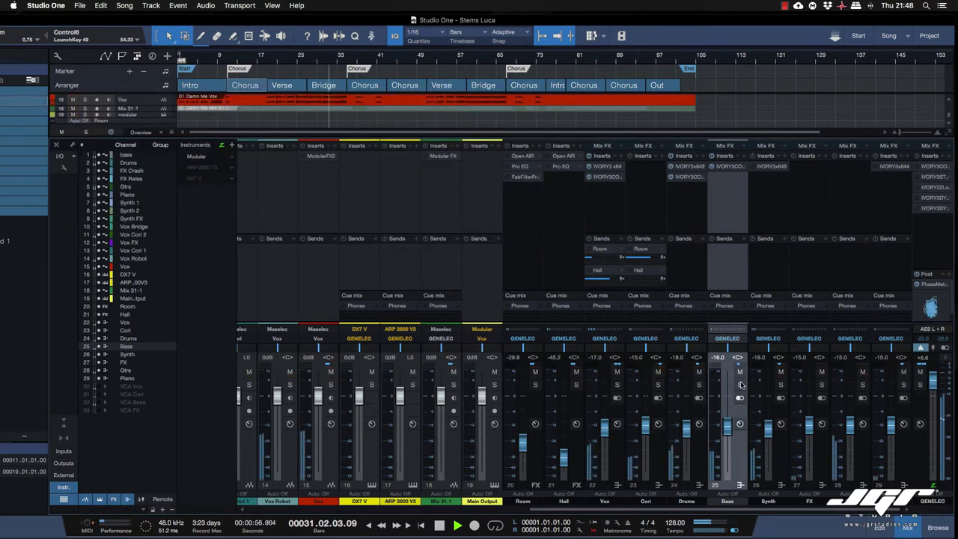
Open and engage the IVORY3 x64 equalizer on the Synth bus, audition the bus soloed, and clear the solo
left_click(765, 191)
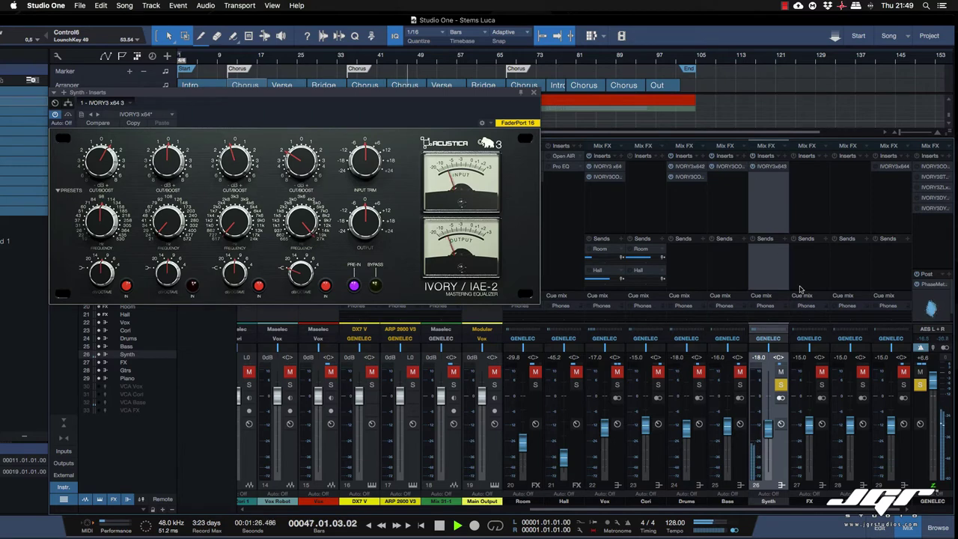
left_click(921, 384)
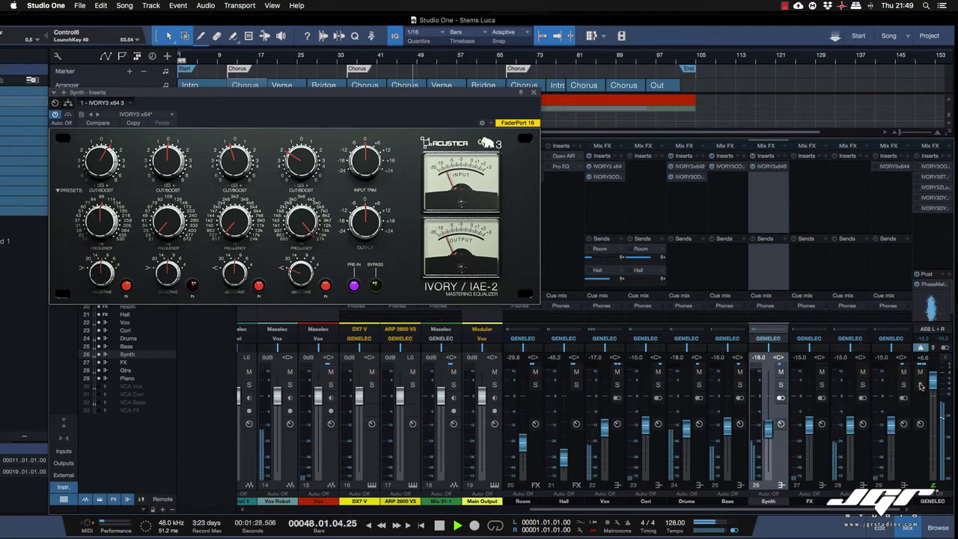
Open and activate the IVORY3 x64 equalizer on the Piano bus and solo the Piano track
left_click(888, 192)
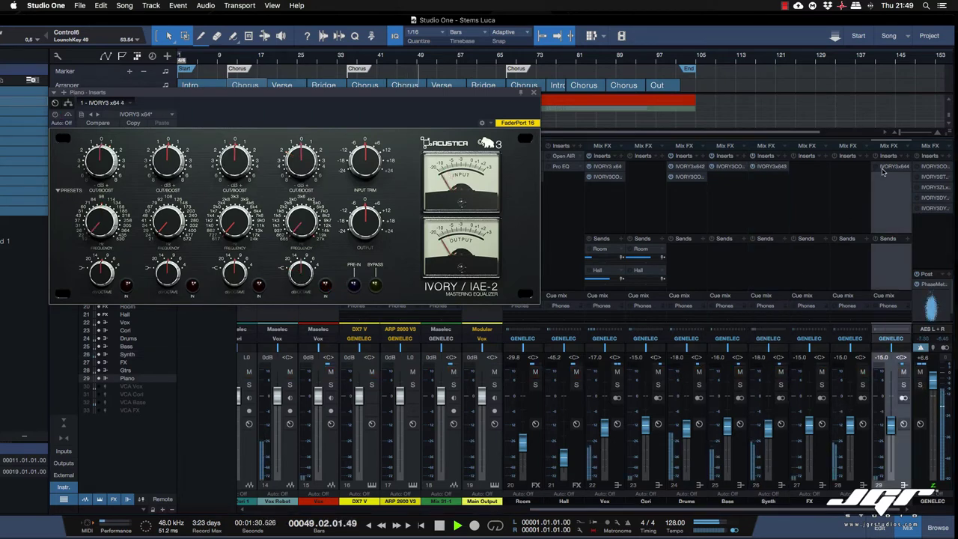
left_click(880, 167)
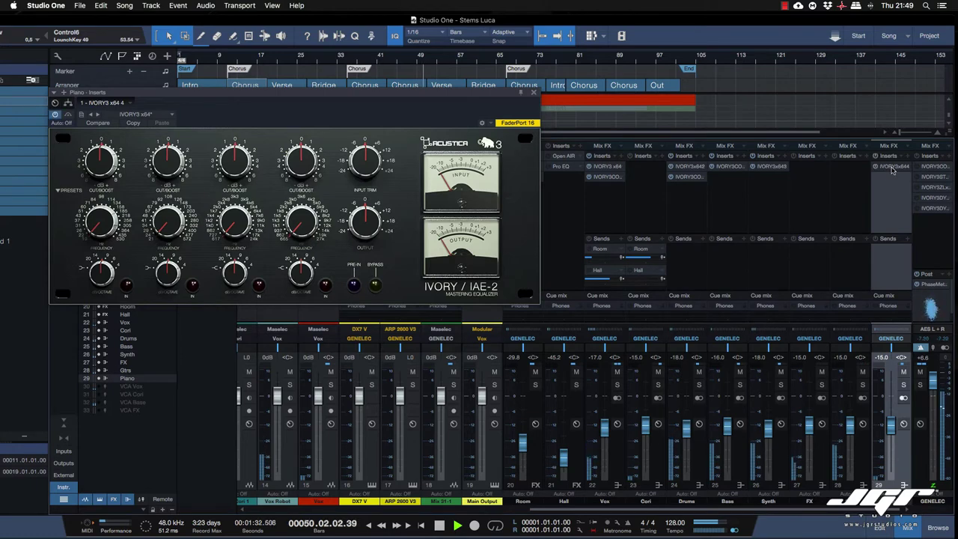
left_click(891, 167)
left_click(891, 167)
key("s")
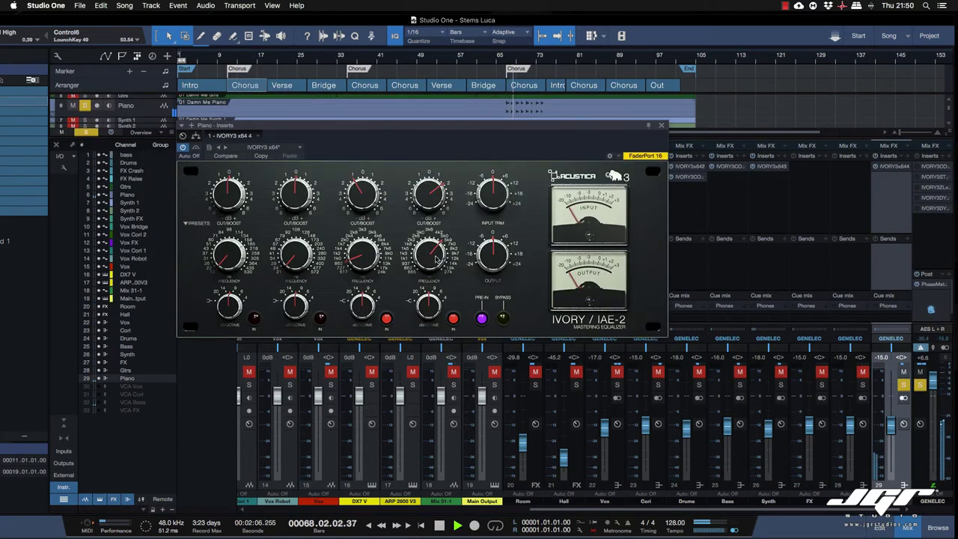
Raise the fourth band's frequency and boost on the Piano equalizer, and cut the third band further
left_click_drag(436, 257, 437, 251)
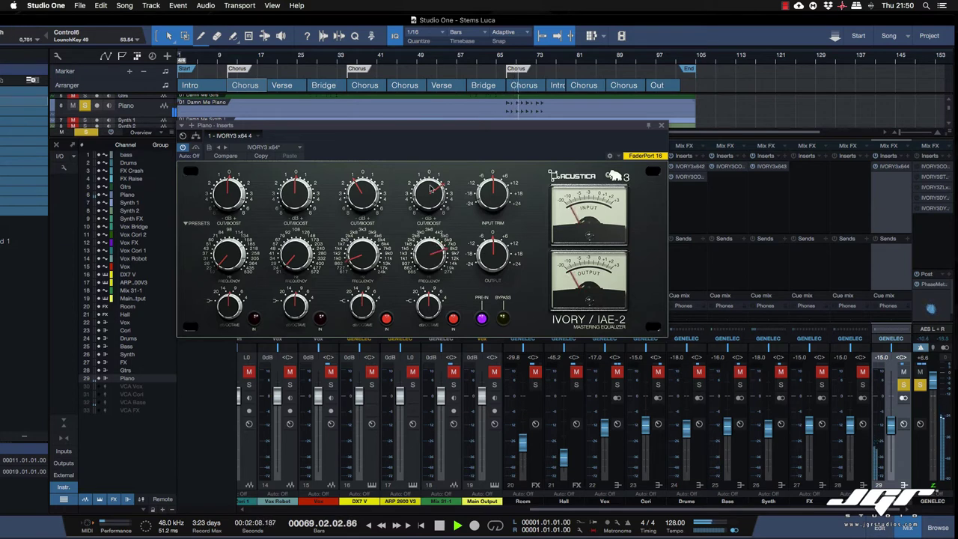
left_click_drag(429, 196, 427, 173)
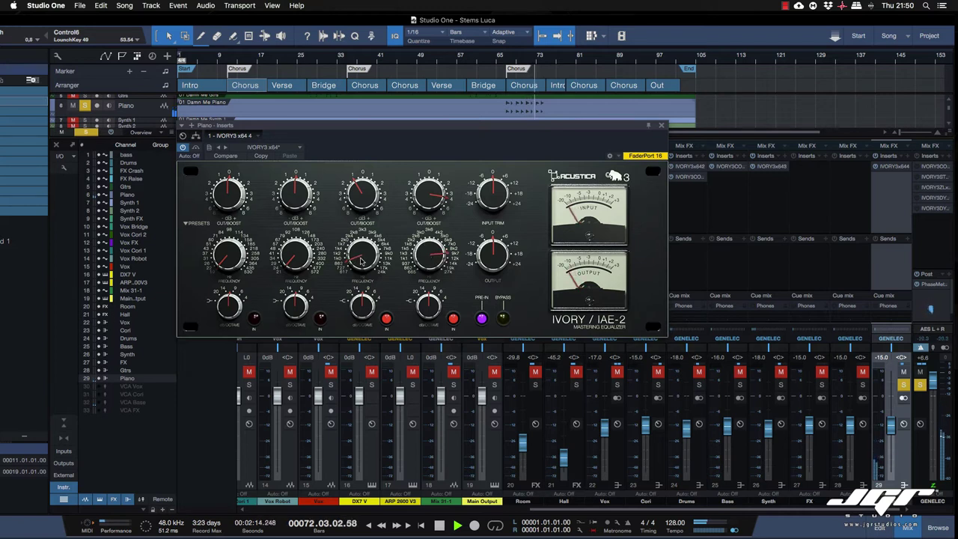
left_click_drag(357, 191, 356, 199)
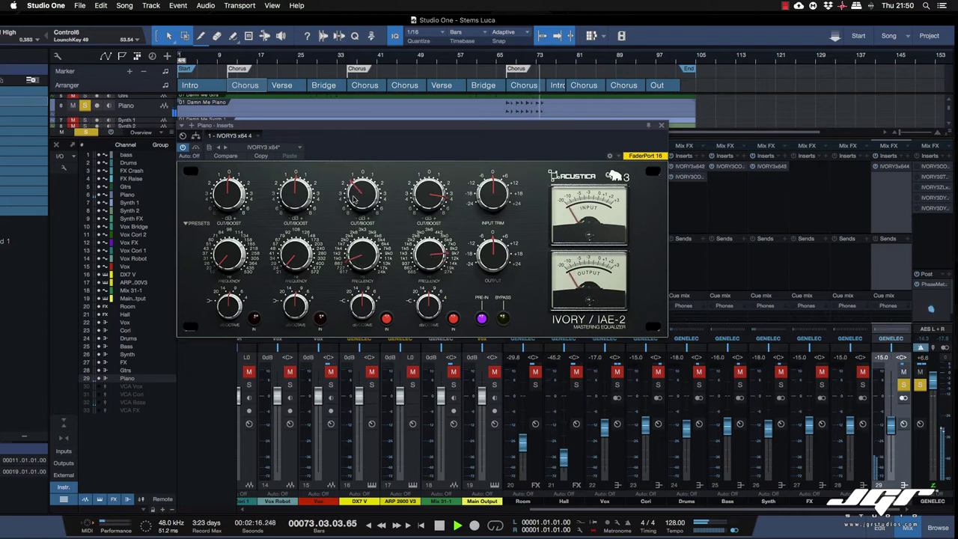
Replay the soloed piano from the third chorus marker, compare the equalizer bypassed, close its window, and clear the solo
key("space")
key("space")
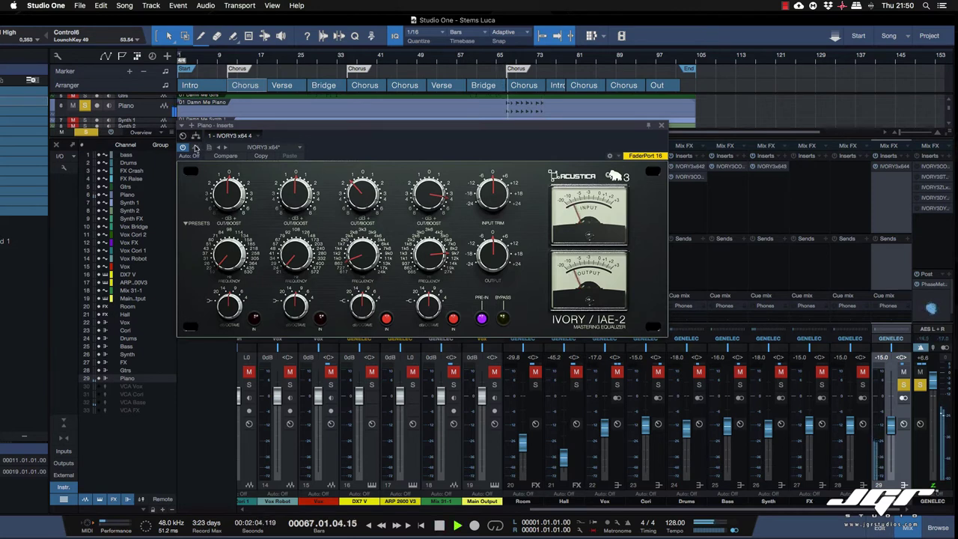
left_click(195, 147)
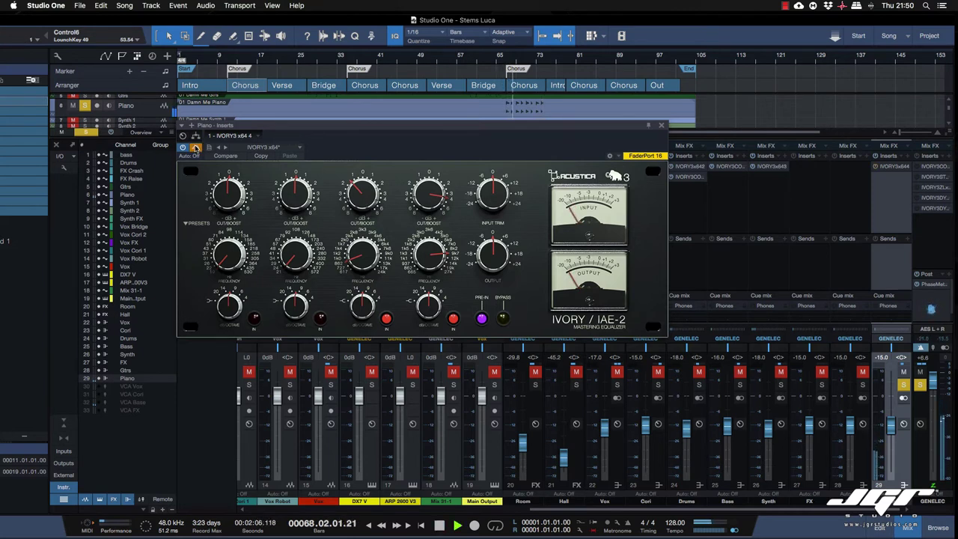
left_click(661, 125)
left_click(921, 386)
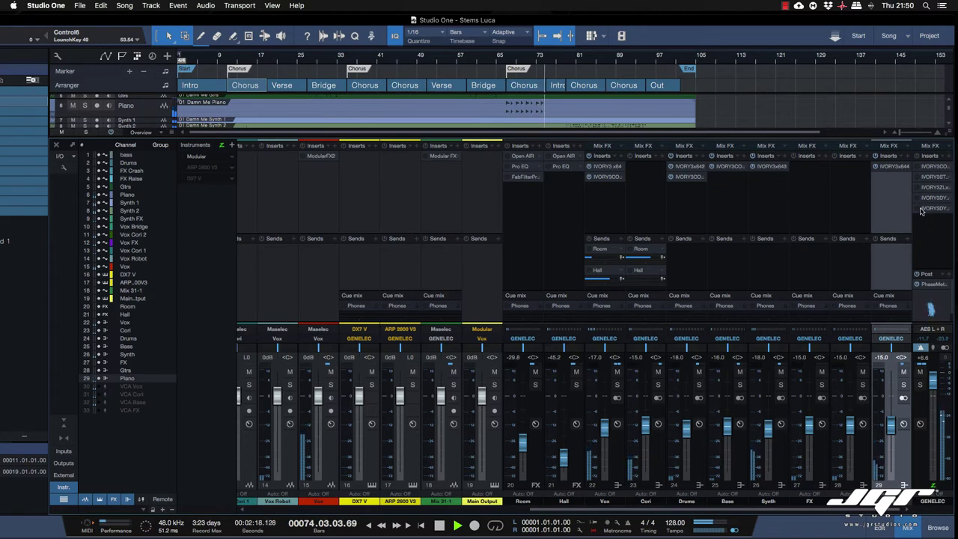
Open and activate the IVORY3COMP3B multiband compressor on the GENELEC output, moving its window over the mixer during playback
left_click(934, 168)
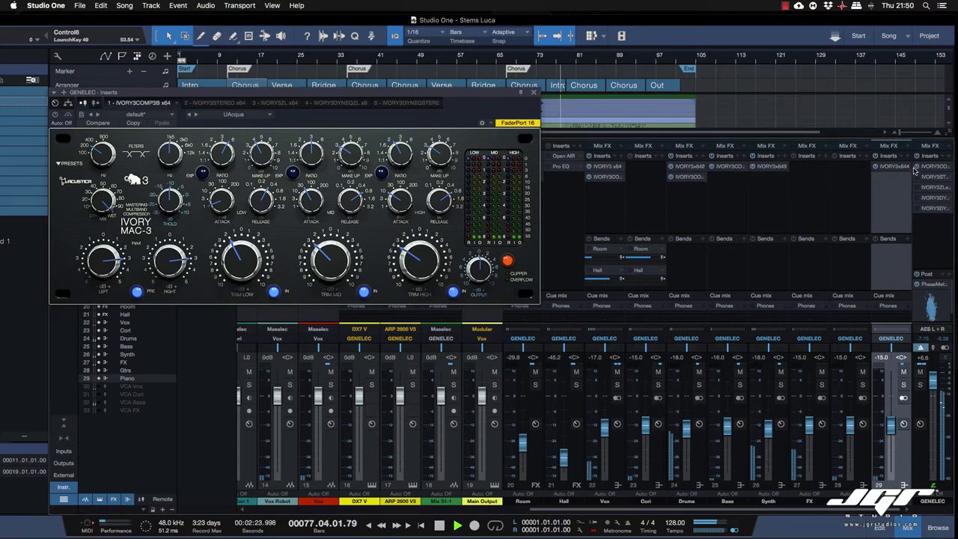
left_click_drag(421, 94, 613, 148)
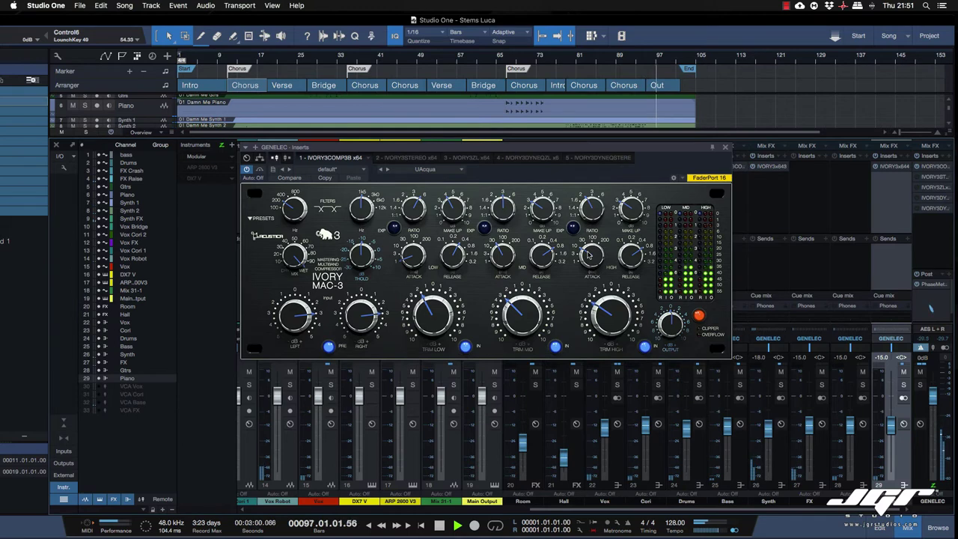
key("shift+b")
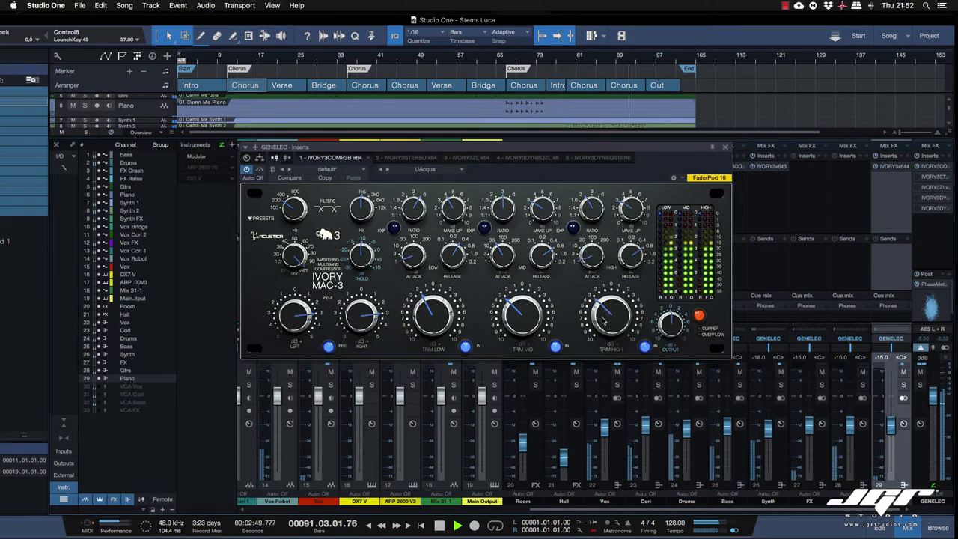
Lower the TRIM HIGH control on the MAC-3 multiband compressor during playback
left_click_drag(604, 321, 604, 332)
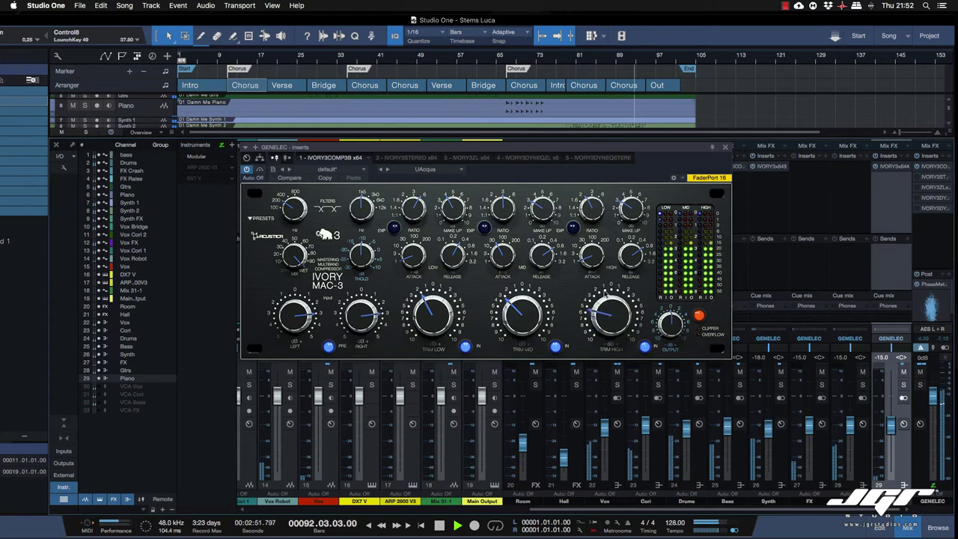
left_click_drag(605, 295, 600, 315)
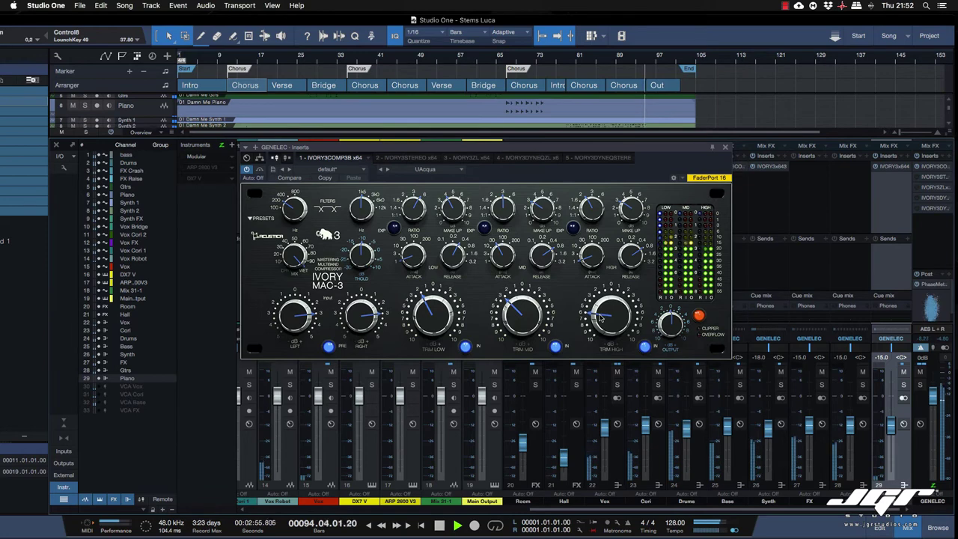
Replay the mix from the third chorus marker and switch off the MAC-3 compressor's CLIPPER
key("space")
key("space")
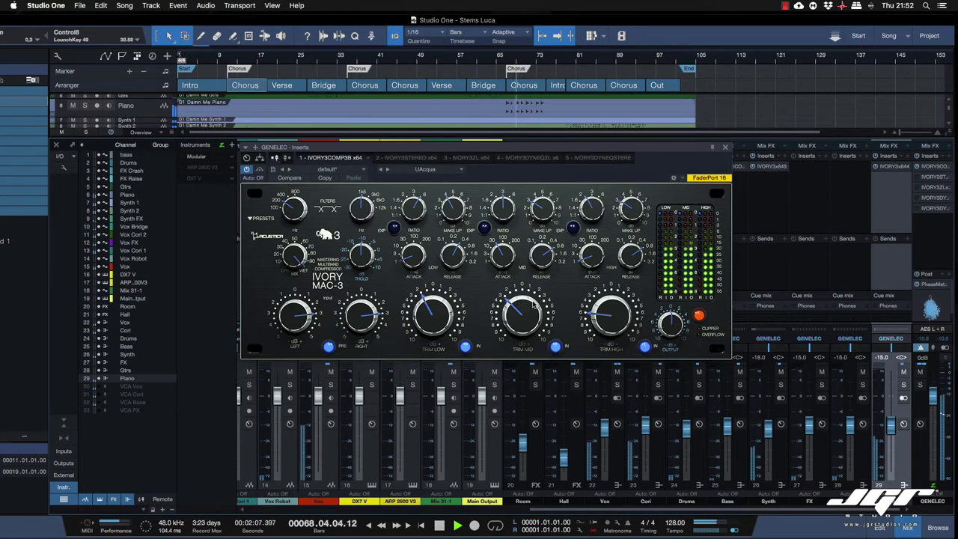
left_click(698, 315)
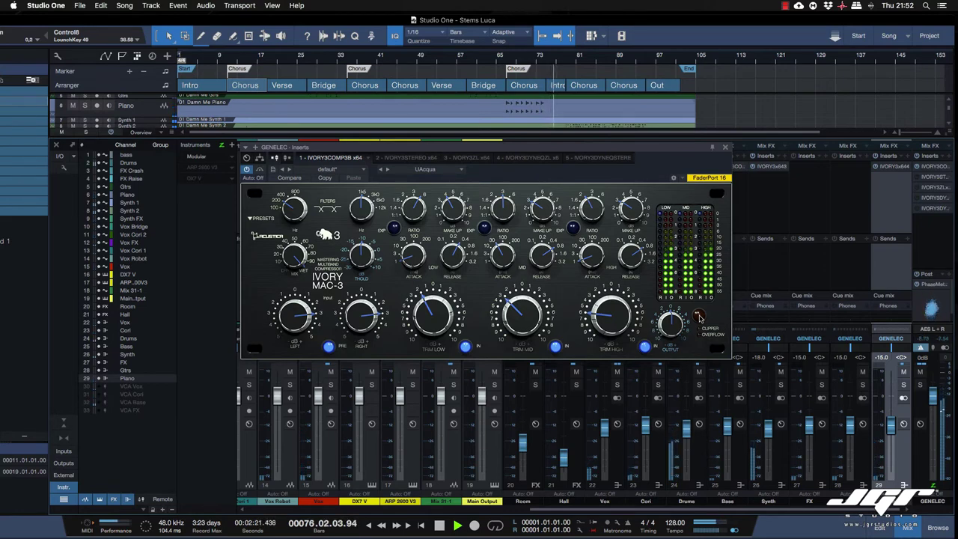
Compare the MAC-3 compressor's CLIPPER on and off during playback and close the compressor window
left_click(698, 316)
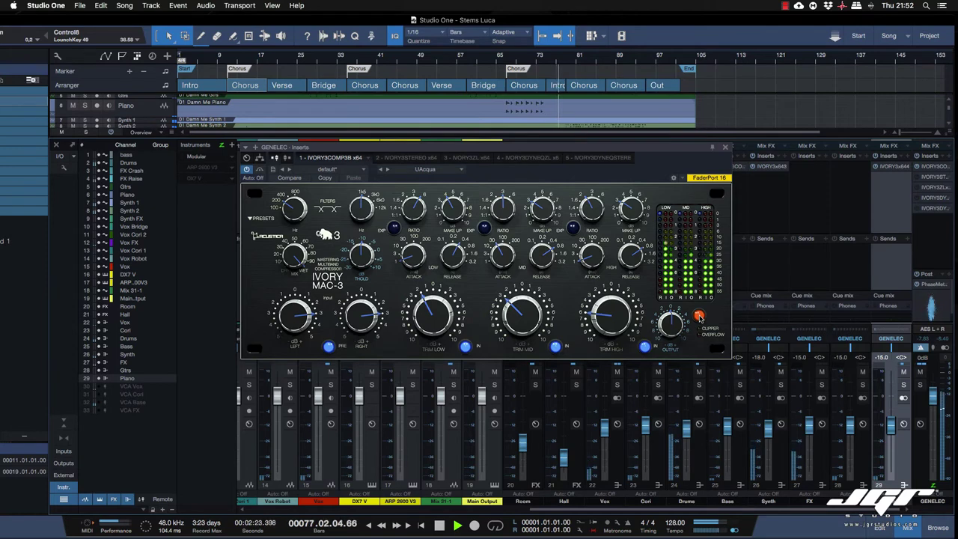
left_click(699, 316)
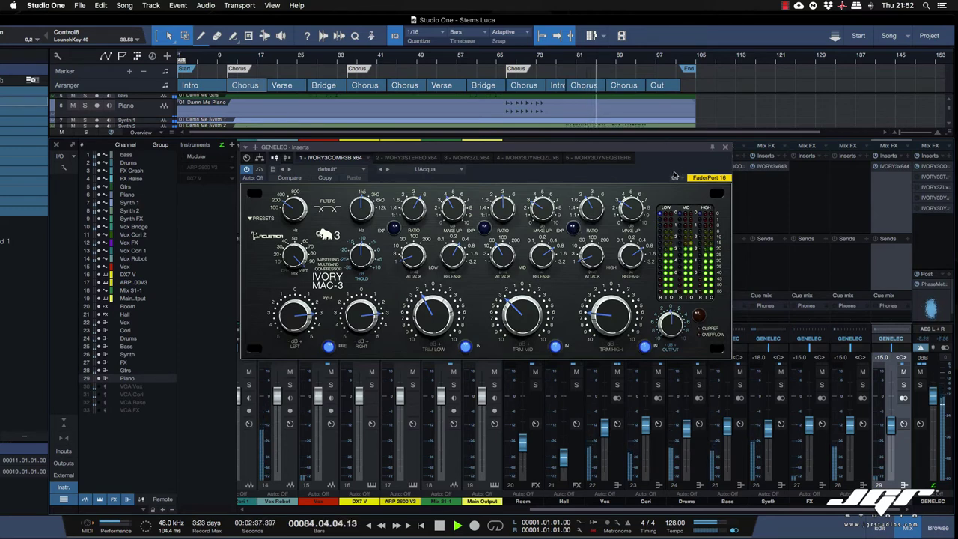
left_click(725, 147)
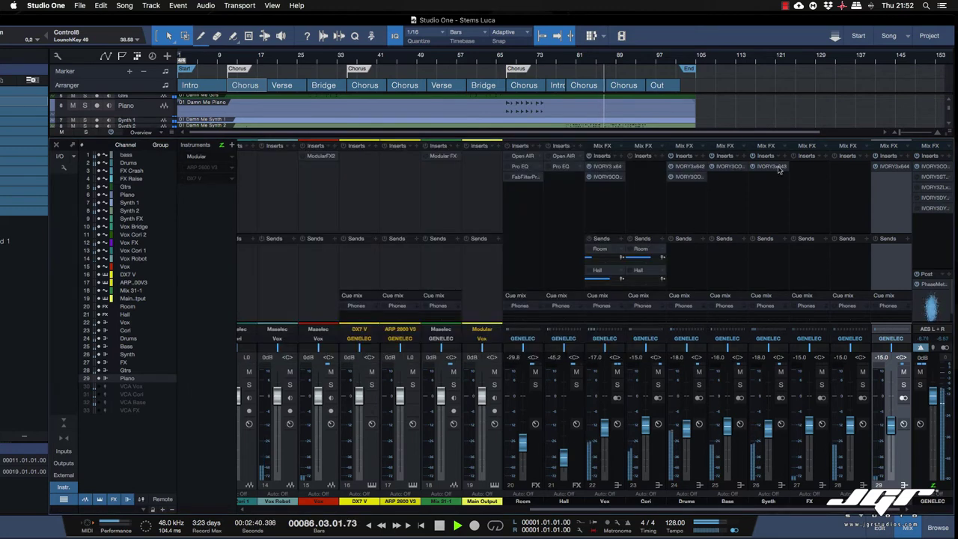
Bring up the IVORY3STEREO and the IVORY3ZL equalizer on the GENELEC output, and move the window below the arranger markers
left_click(931, 176)
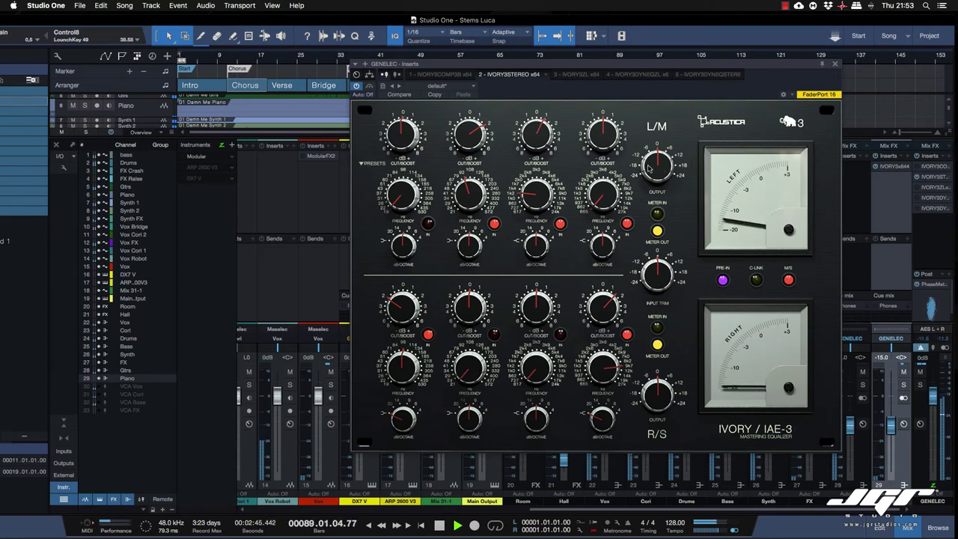
left_click(932, 189)
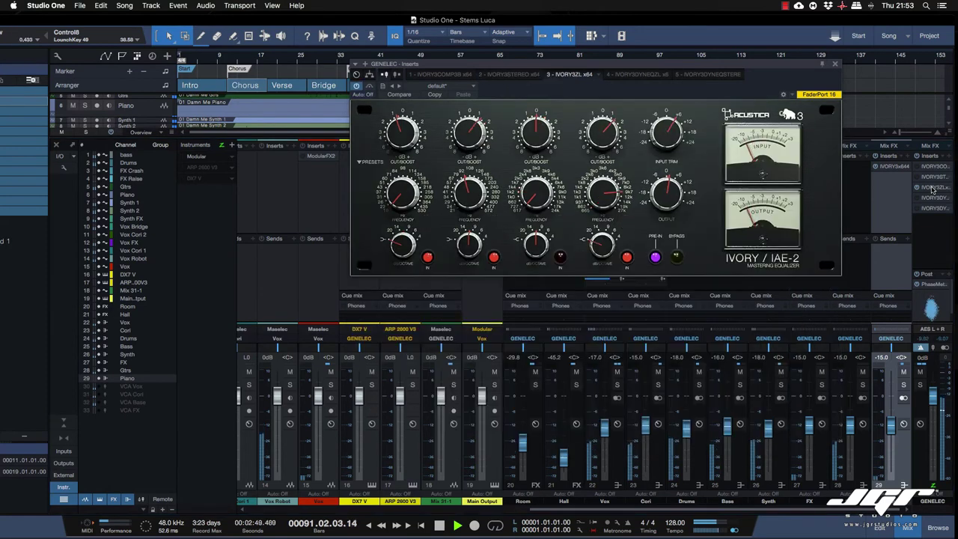
left_click_drag(656, 65, 647, 110)
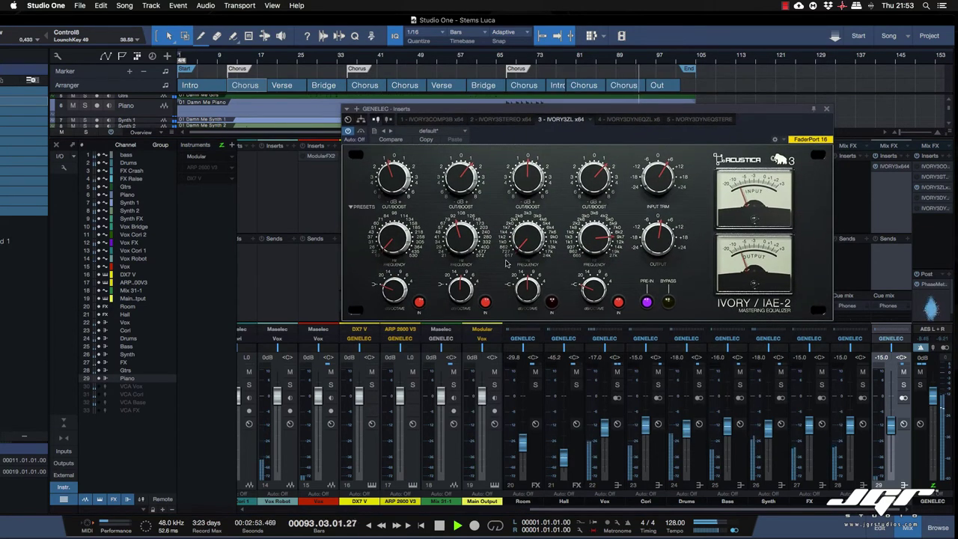
Replay the mix from the third chorus marker and compare the IVORY3ZL equalizer bypassed and active
key("space")
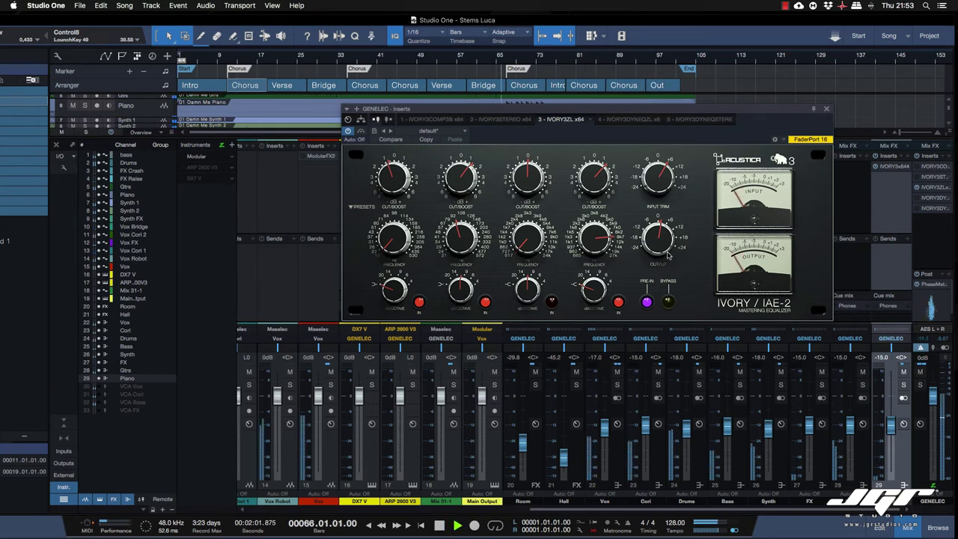
key("space")
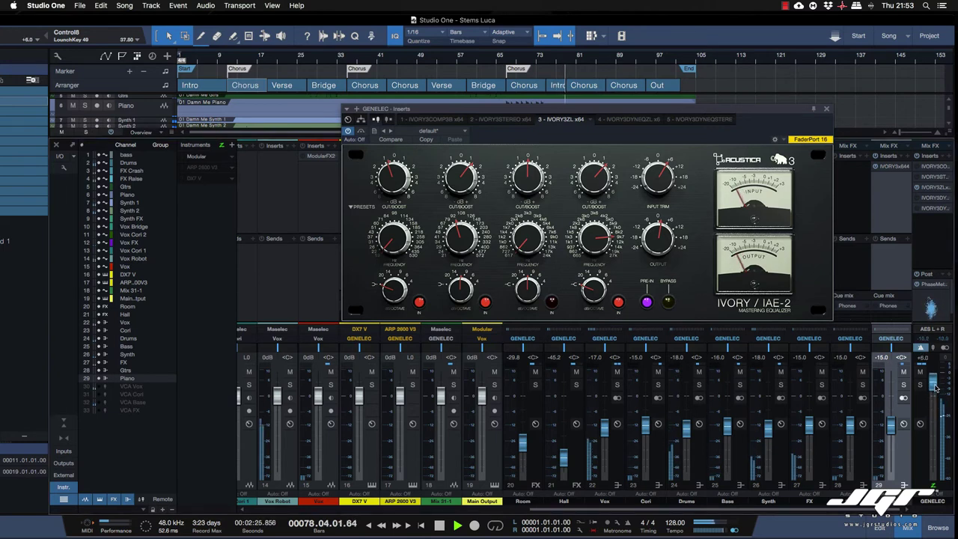
left_click(361, 131)
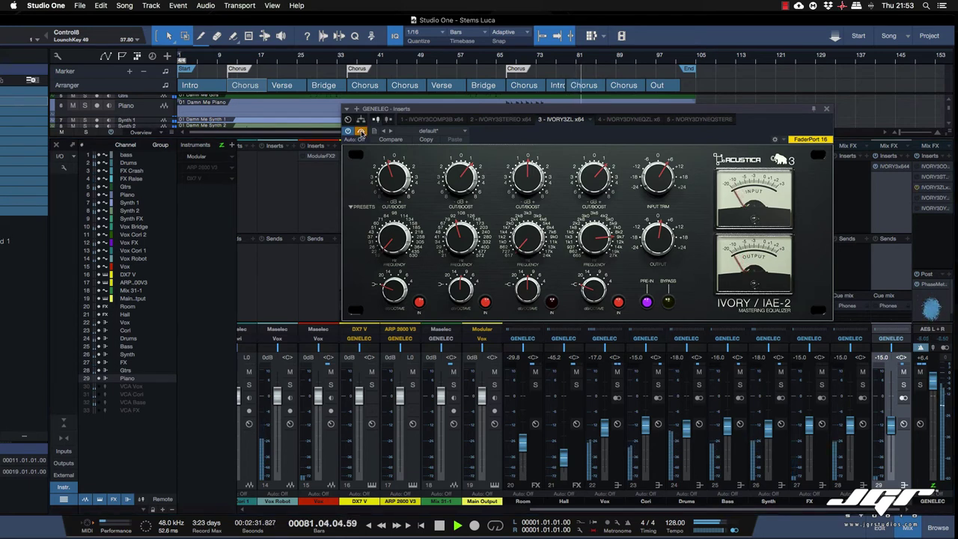
left_click(360, 131)
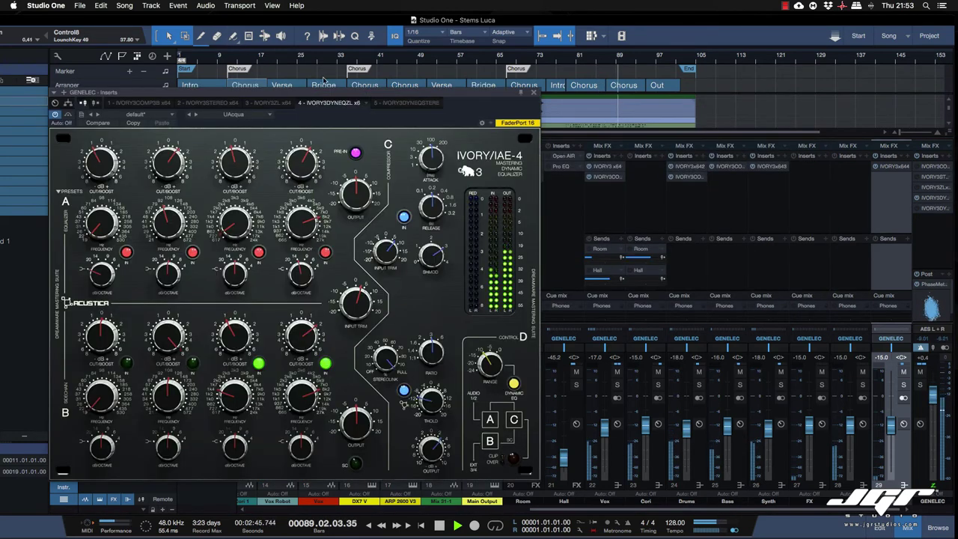
Move the IVORY3DYNEQZL window over the middle of the mixer and replay the mix, restarting from an earlier point in the song
left_click_drag(330, 91, 535, 65)
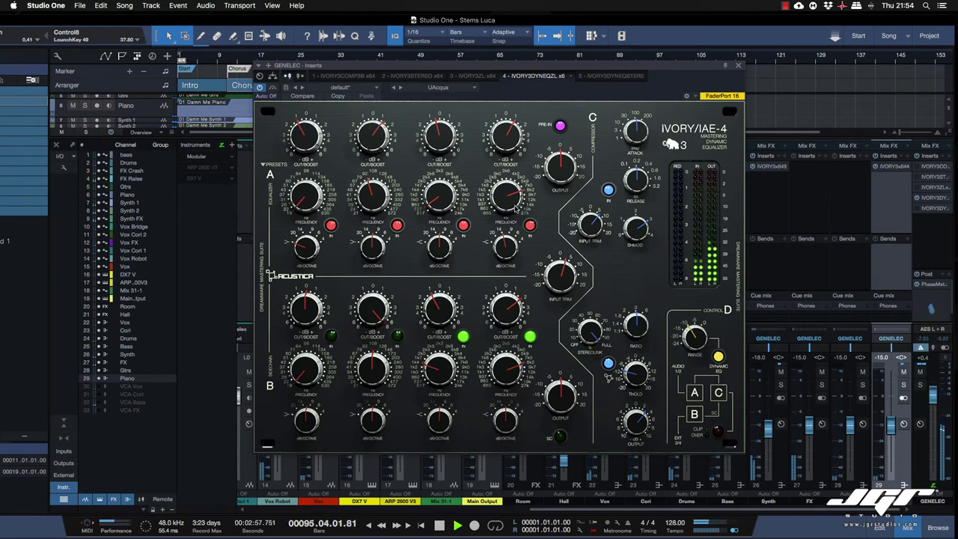
key("space")
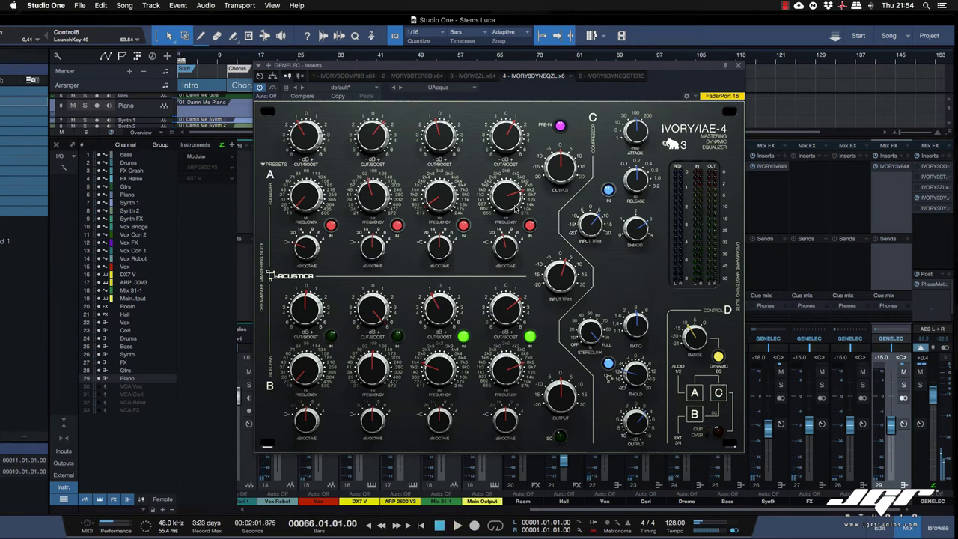
key("comma")
key("space")
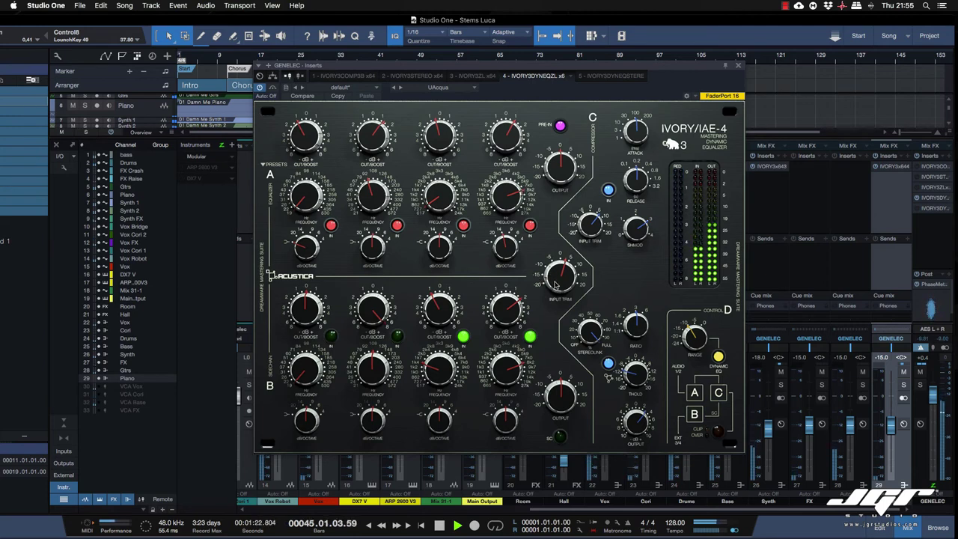
Raise the IAE-4 equalizer section's INPUT TRIM, and lower the compressor section's INPUT TRIM and ATTACK
left_click_drag(555, 285, 555, 280)
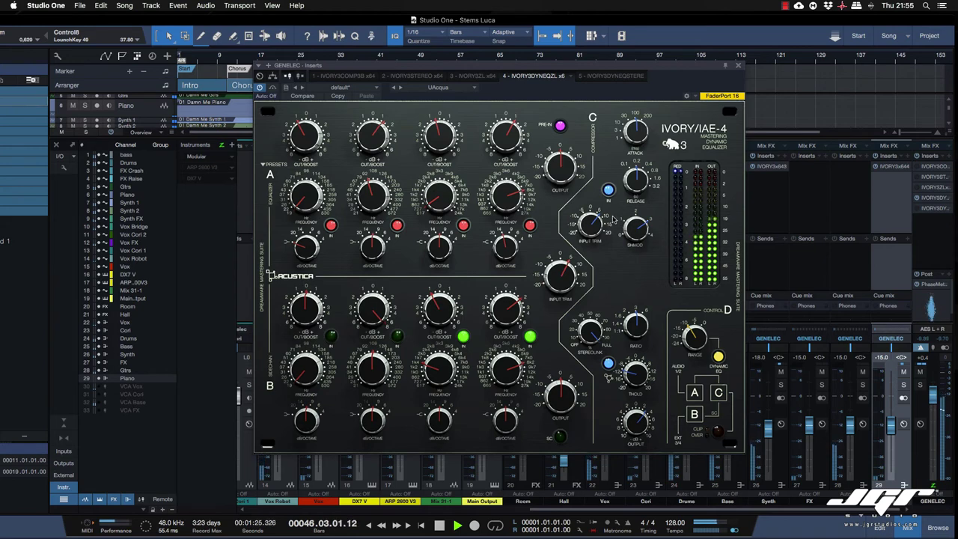
left_click_drag(596, 228, 592, 232)
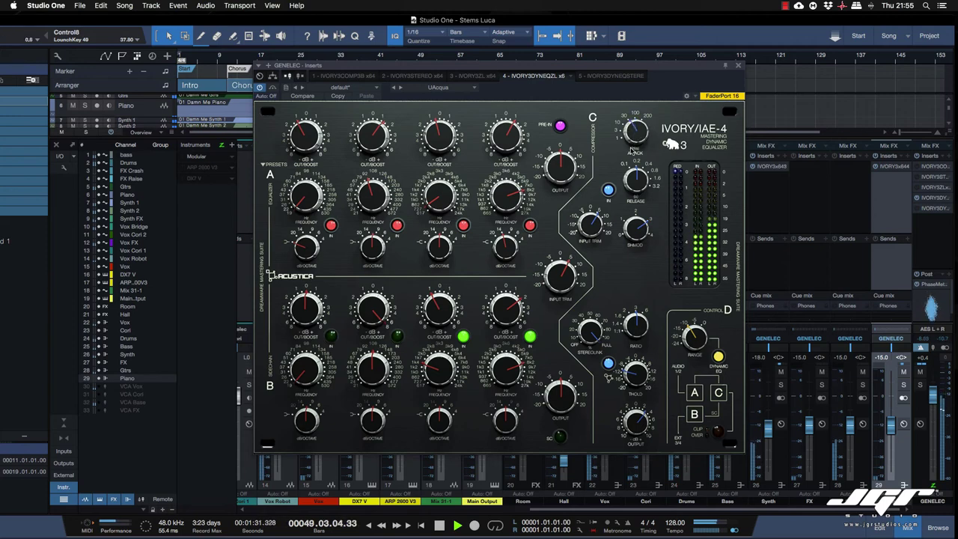
left_click_drag(635, 128, 634, 147)
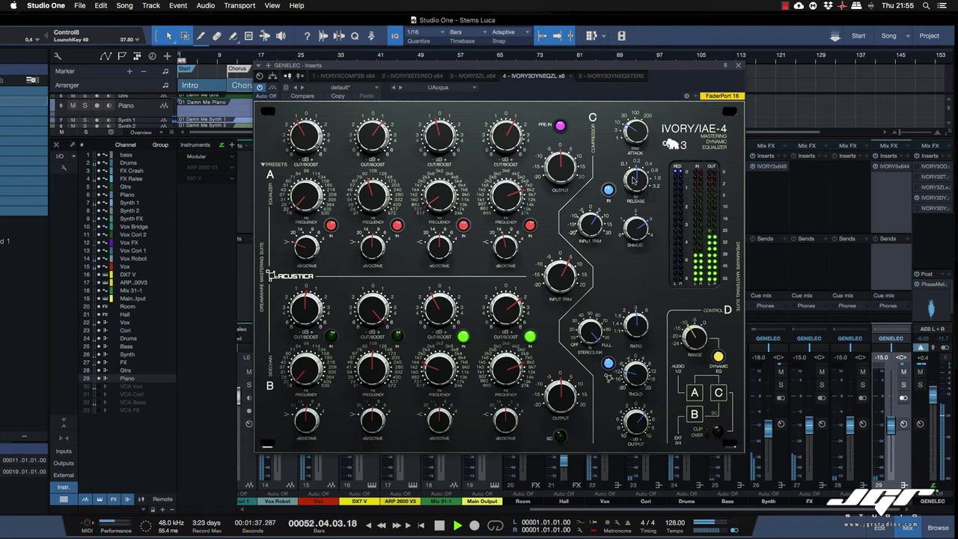
Adjust the SHMOD, STEREOLINK, THOLD and OUTPUT controls of the IAE-4's compressor section during playback
left_click_drag(635, 233, 633, 233)
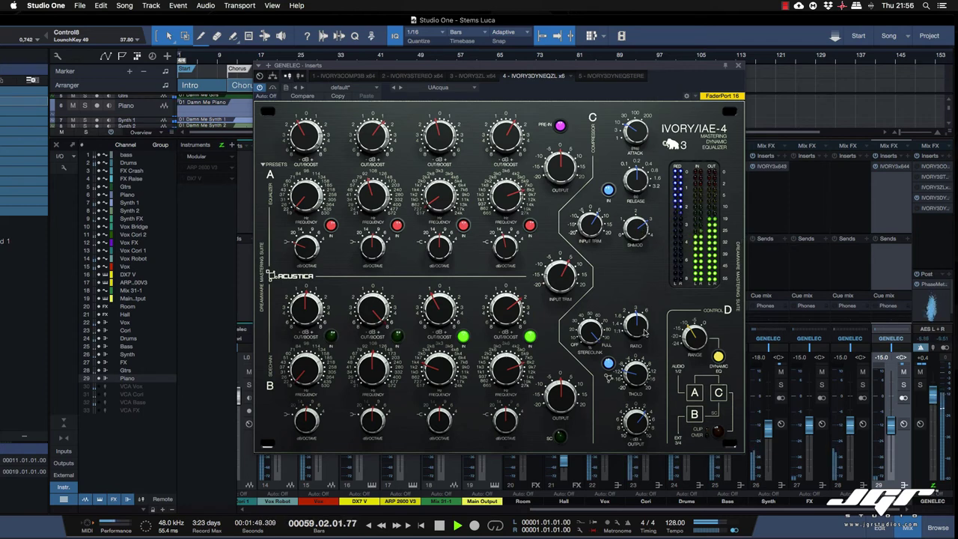
left_click_drag(590, 338, 590, 326)
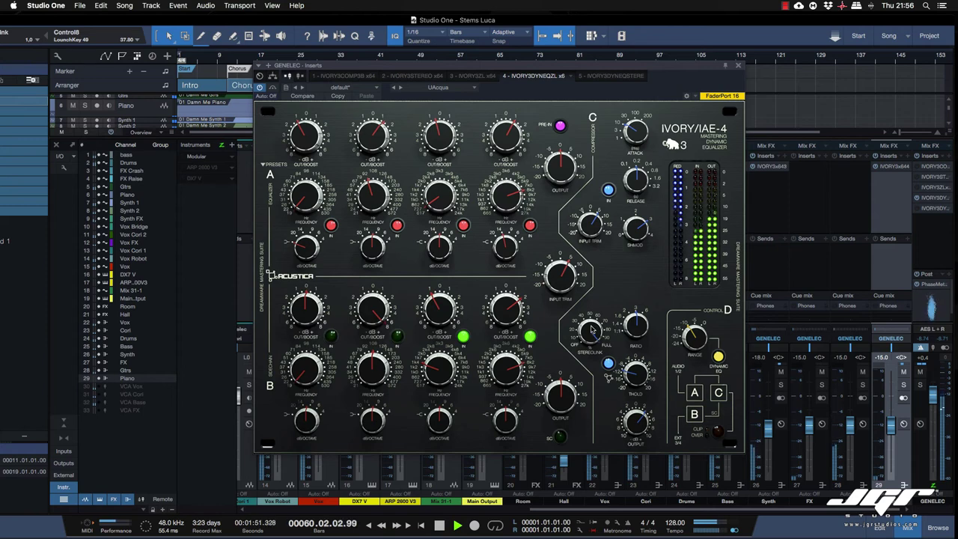
left_click_drag(636, 376, 635, 373)
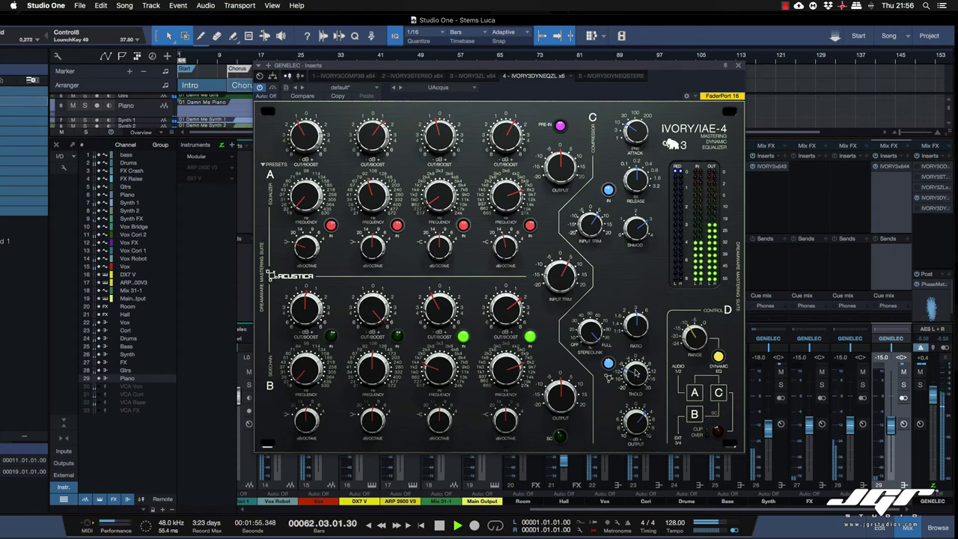
left_click_drag(635, 425, 636, 419)
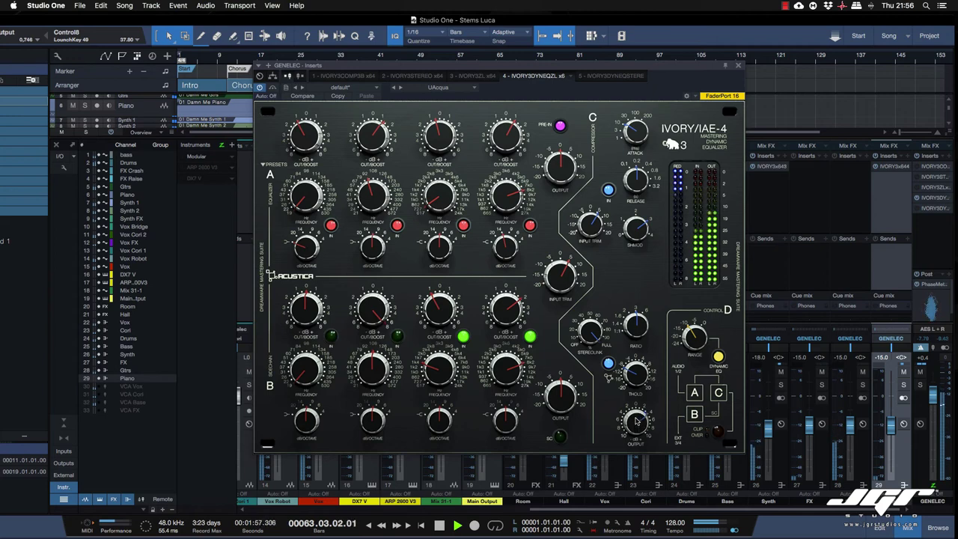
Reset the GENELEC output fader to 0 dB and compare the IAE-4 dynamic equalizer bypassed and active, with its window below the markers
left_click(935, 400, "super")
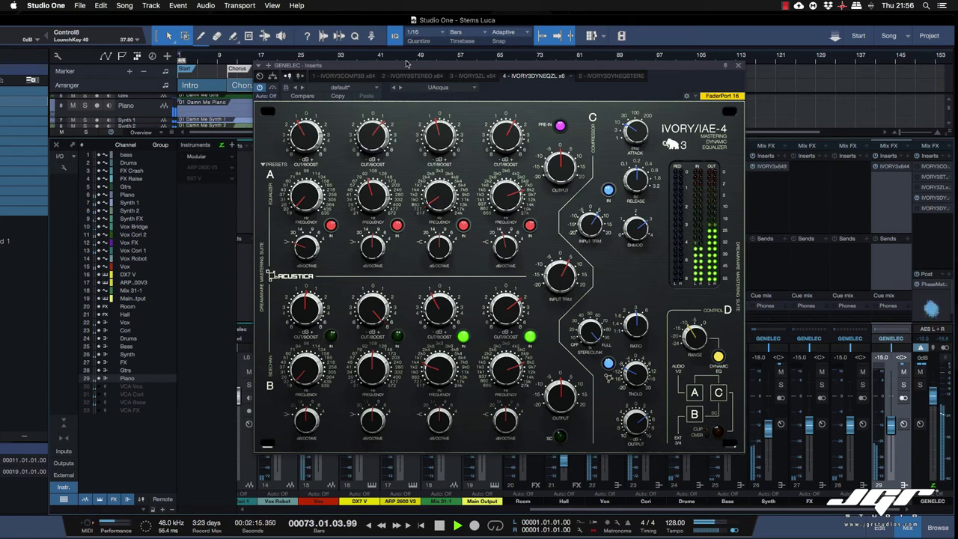
left_click_drag(408, 65, 402, 102)
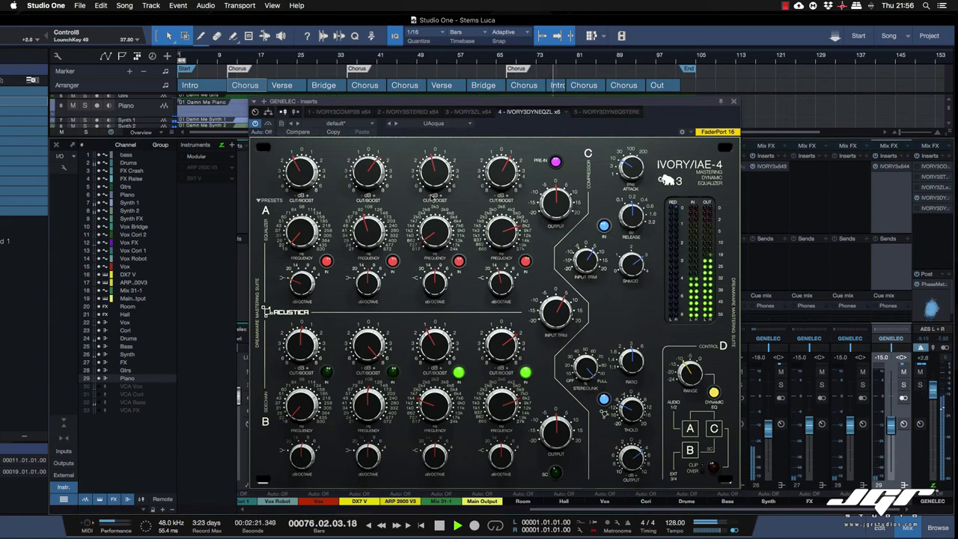
left_click(268, 125)
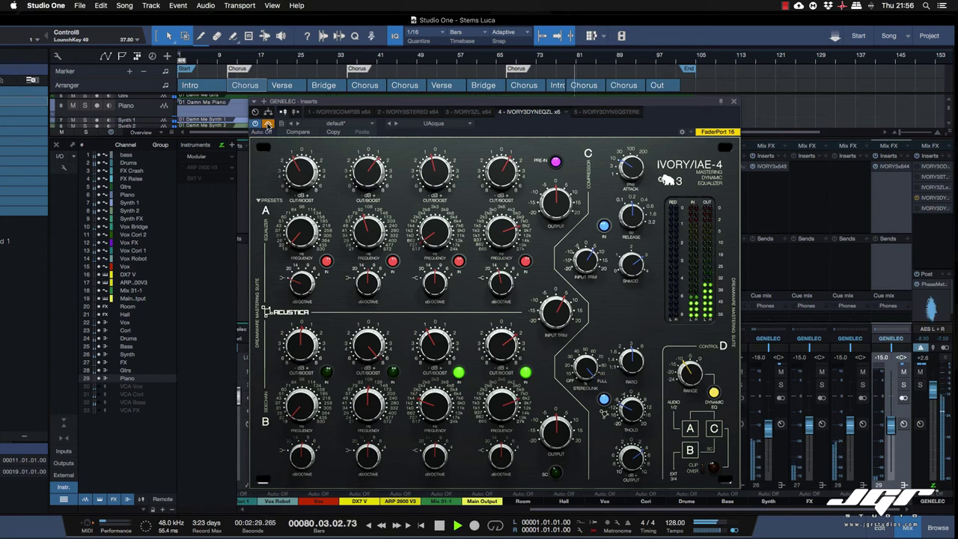
left_click(268, 125)
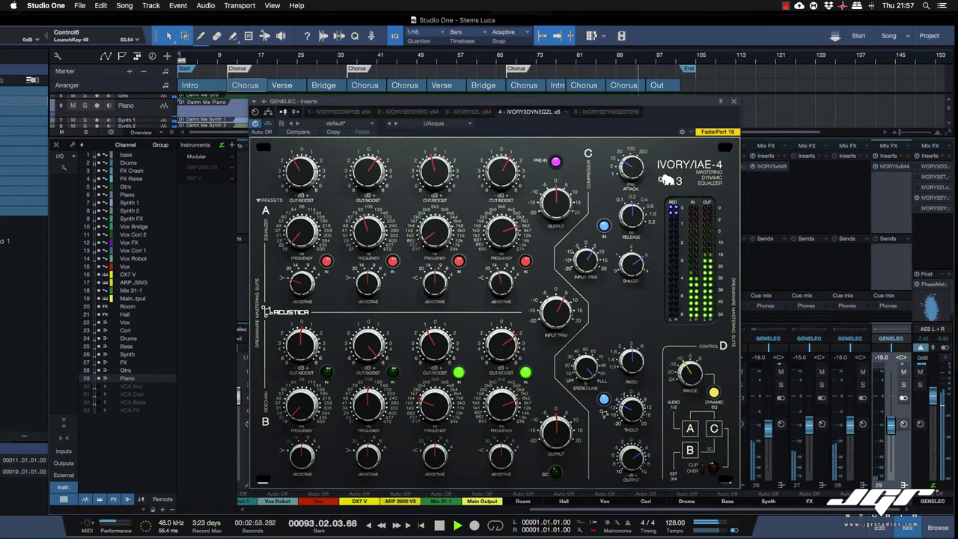
Close and reopen the IVORY3DYNEQZL dynamic equalizer on the GENELEC output, and stop playback
left_click(734, 103)
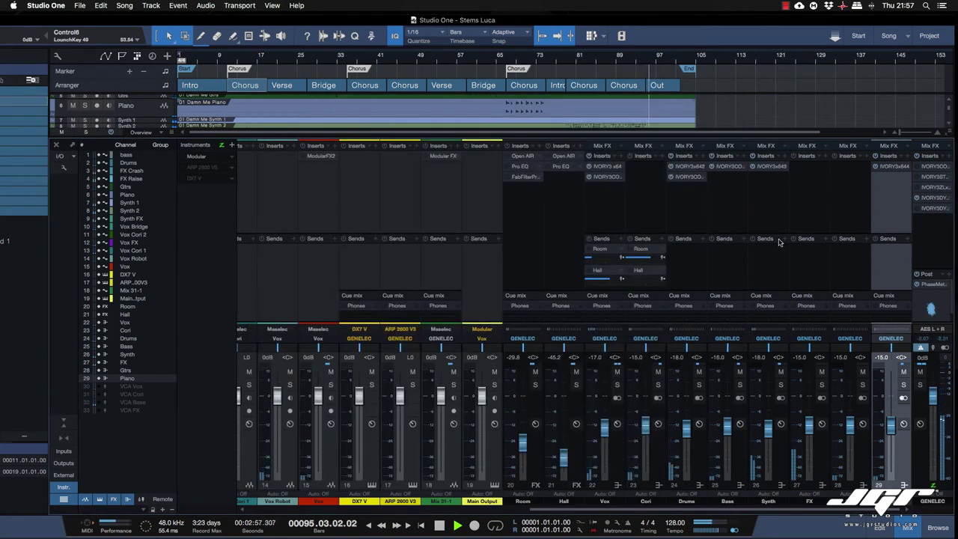
left_click(933, 198)
key("space")
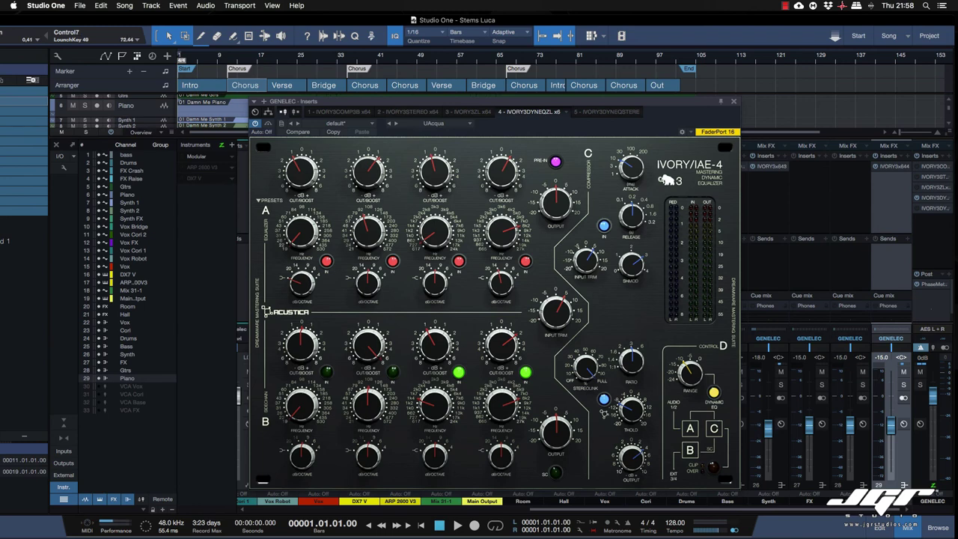
Move the IAE-4 window clear of the mix bus inserts and switch to TextEdit
left_click_drag(494, 101, 284, 73)
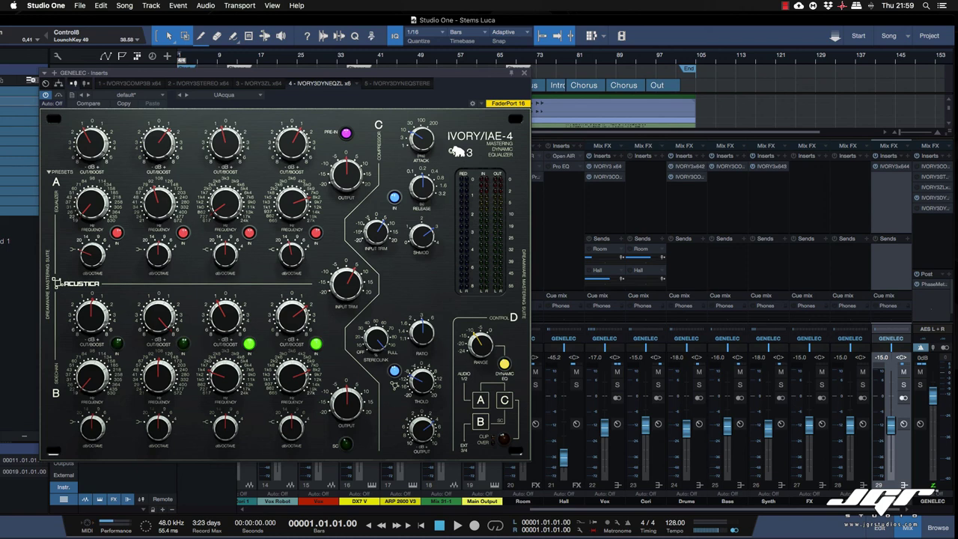
key("super+Tab")
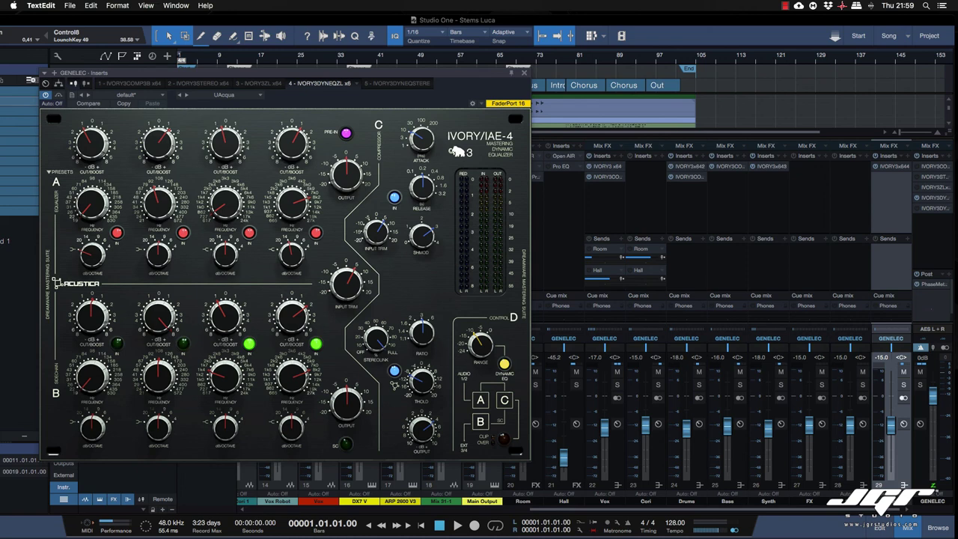